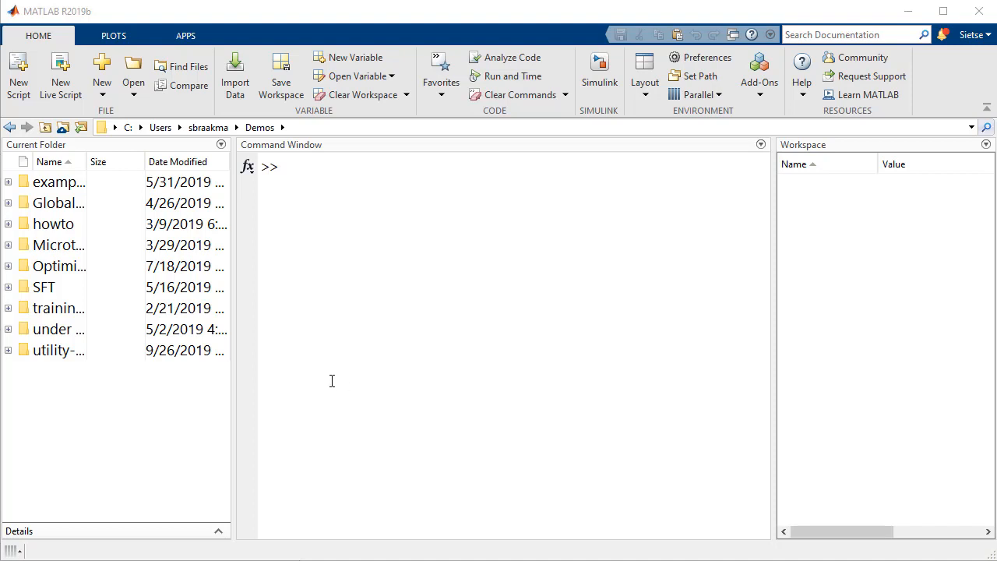
Launch the SimBiology Model Analyzer app and open the recent project TMDD_model.sbproj
{"action": "left_click", "coordinate": [201, 35]}
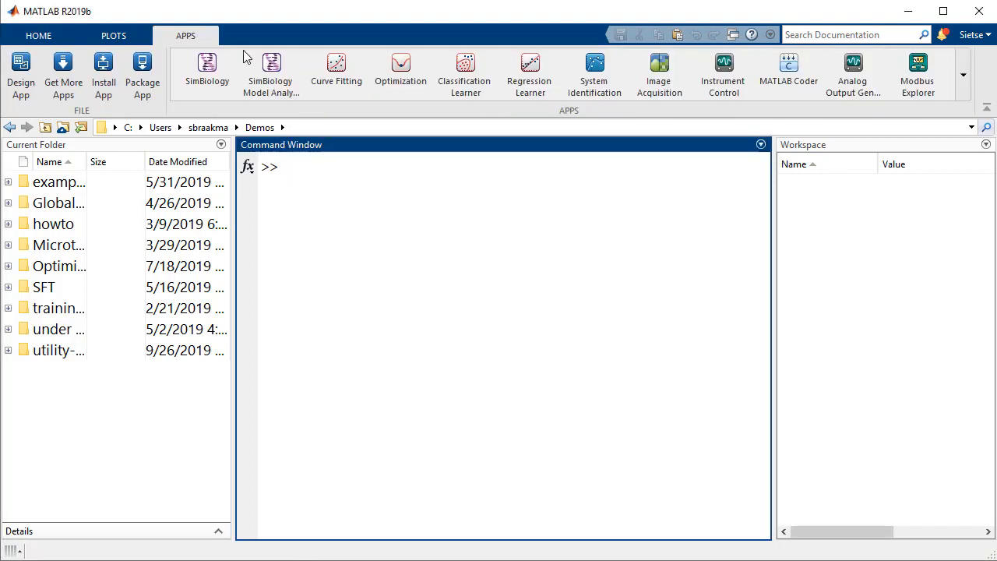
{"action": "left_click", "coordinate": [269, 78]}
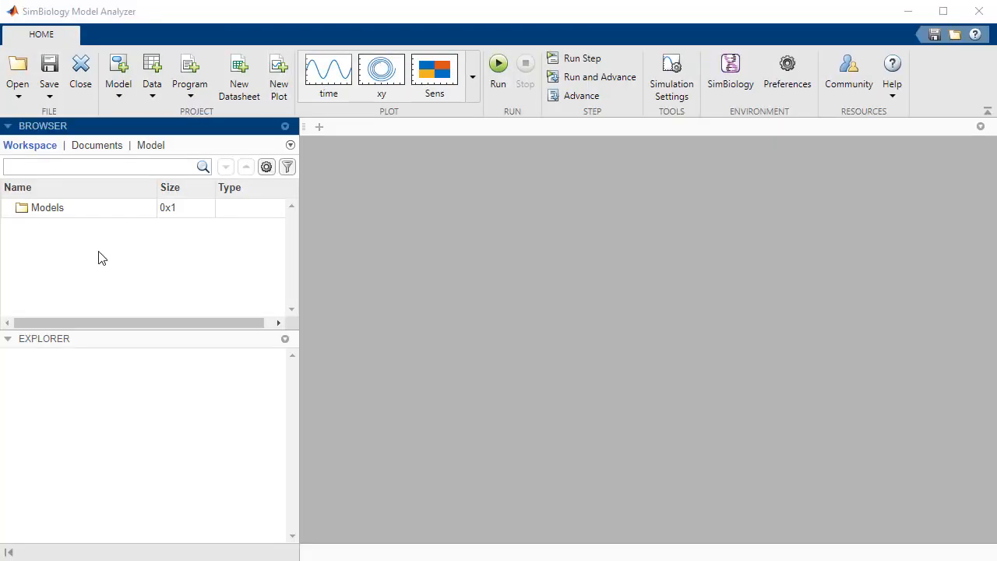
{"action": "left_click", "coordinate": [17, 96]}
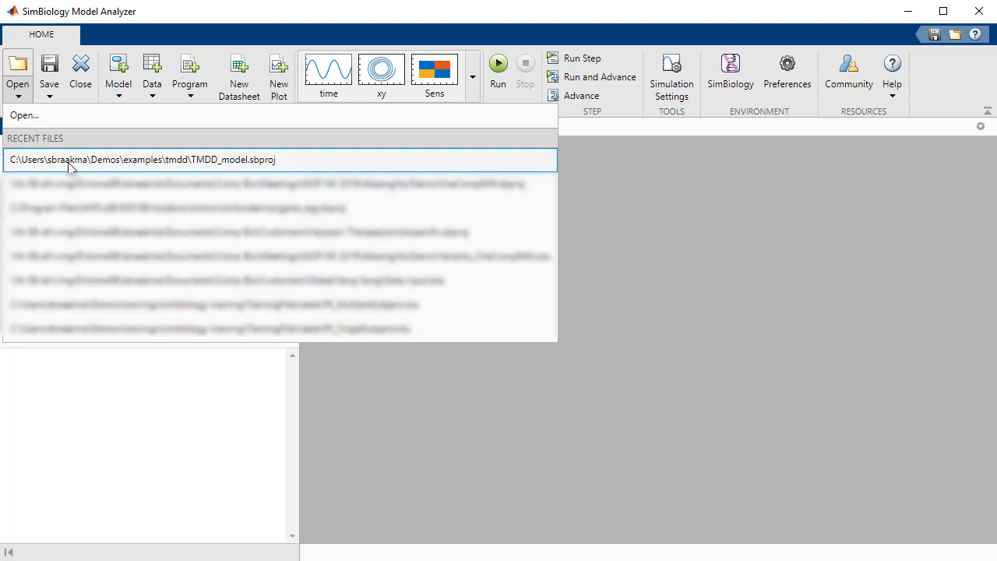
{"action": "left_click", "coordinate": [70, 160]}
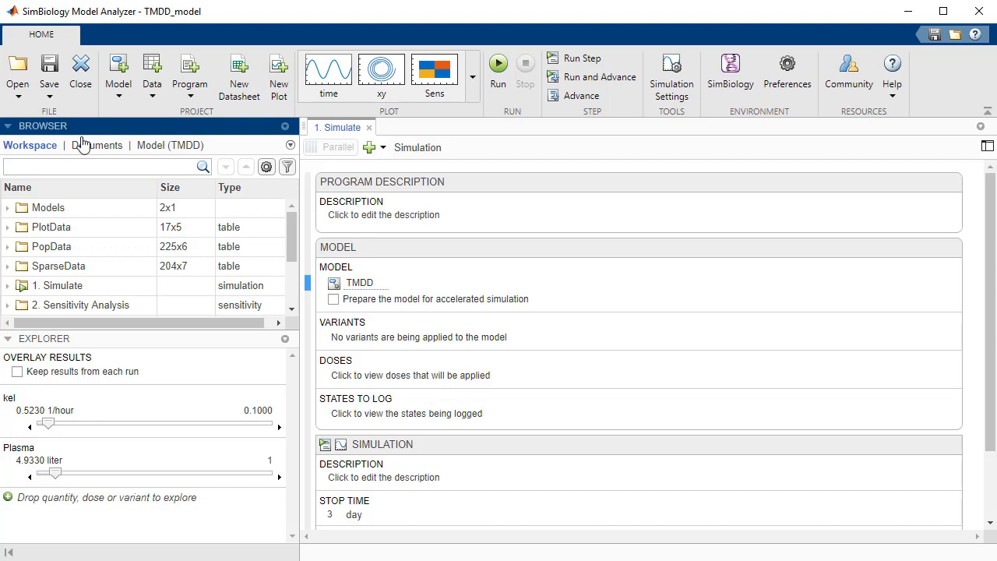
Examine the project's models, datasets and programs in the workspace list and the documents list
{"action": "left_click", "coordinate": [78, 207]}
{"action": "left_click", "coordinate": [86, 234]}
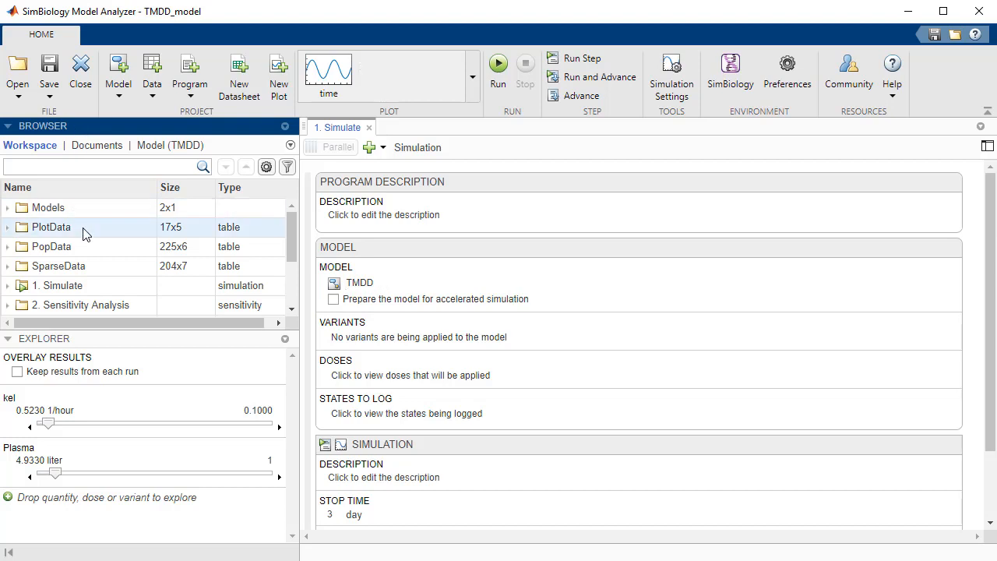
{"action": "left_click", "coordinate": [90, 294]}
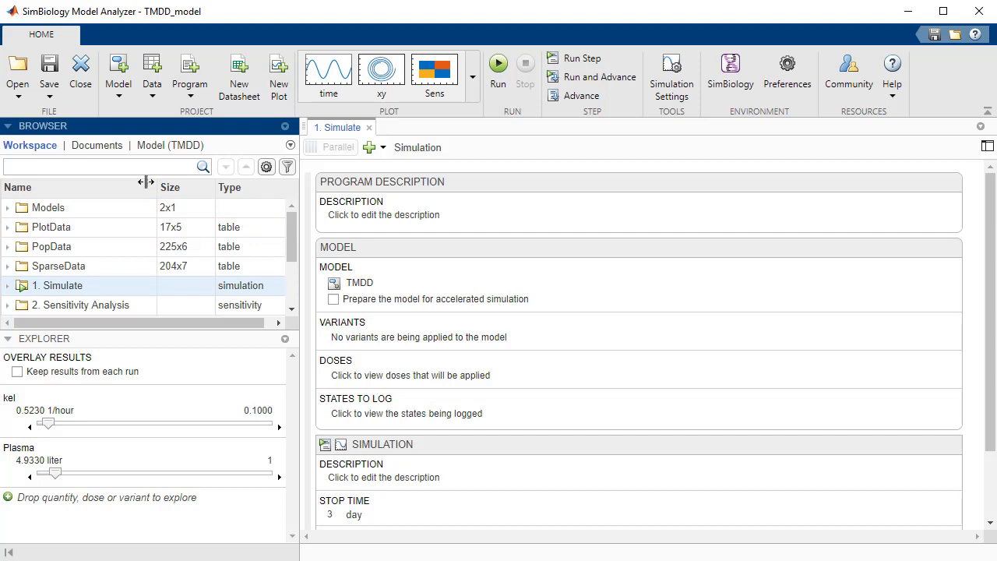
{"action": "left_click", "coordinate": [117, 149]}
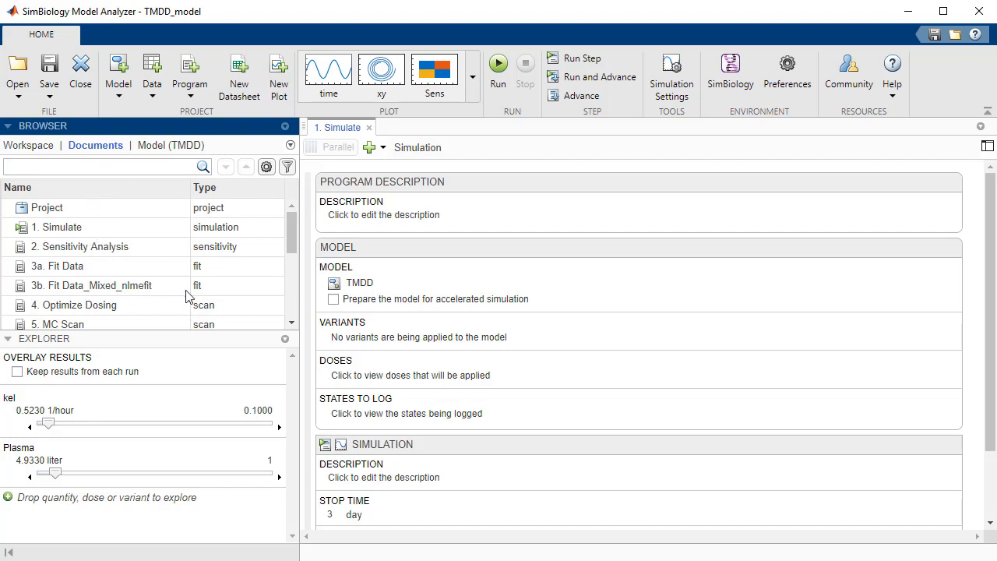
{"action": "left_click_drag", "start_coordinate": [293, 237], "coordinate": [294, 277]}
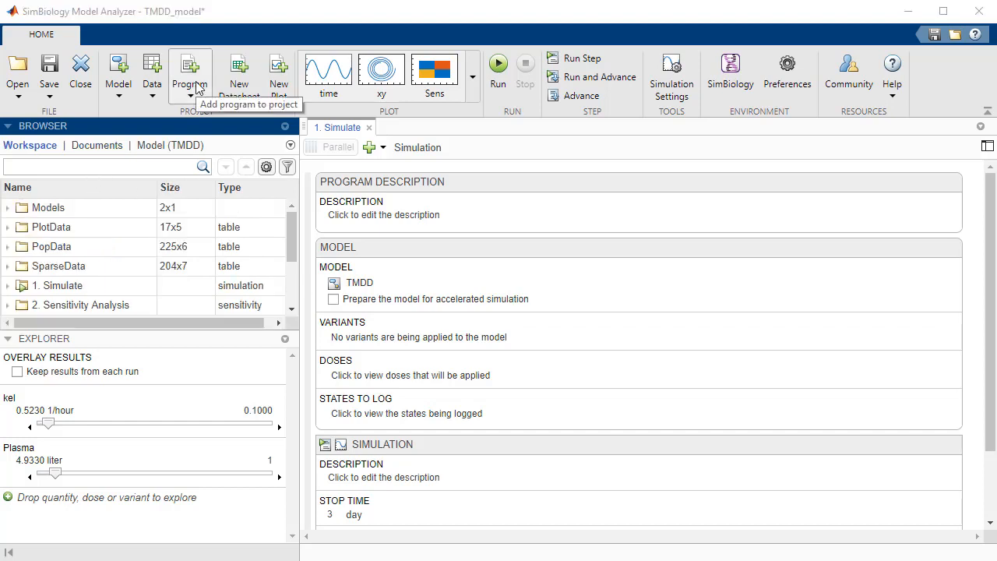
Add a new Simulate Model program to the project
{"action": "left_click", "coordinate": [196, 88]}
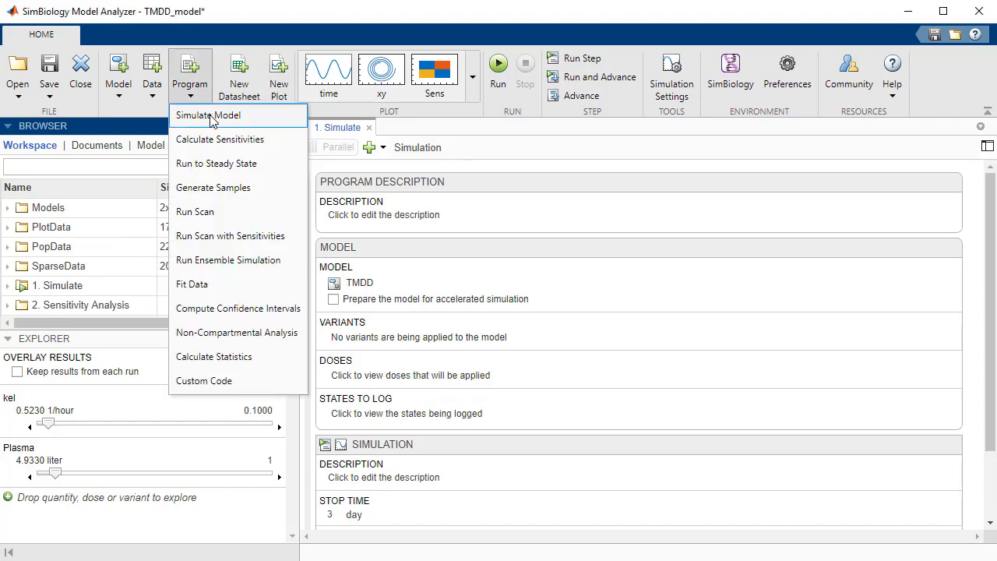
{"action": "left_click", "coordinate": [209, 115]}
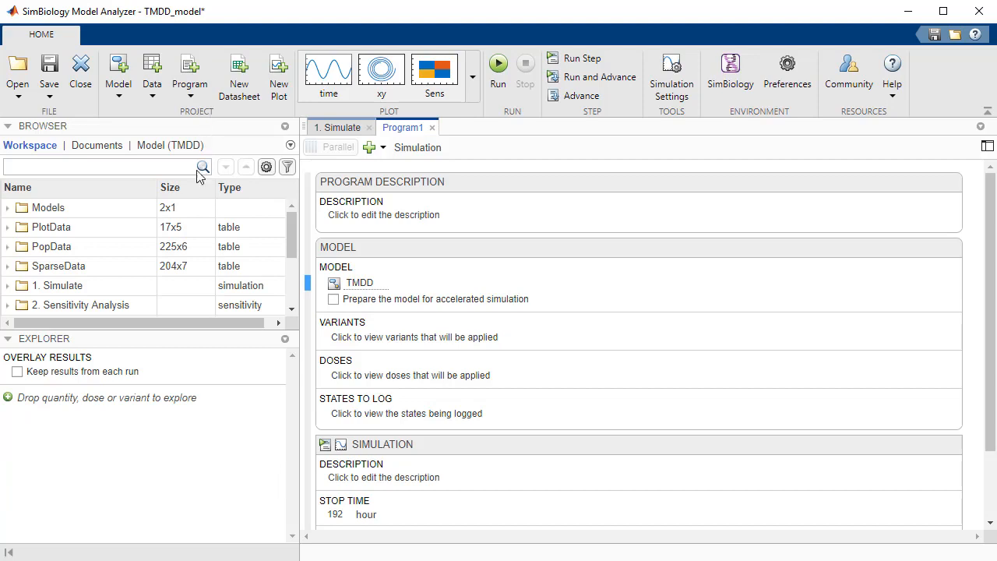
Try adding a Steady State step ahead of the simulation in the new program, and remove it again
{"action": "left_click", "coordinate": [376, 151]}
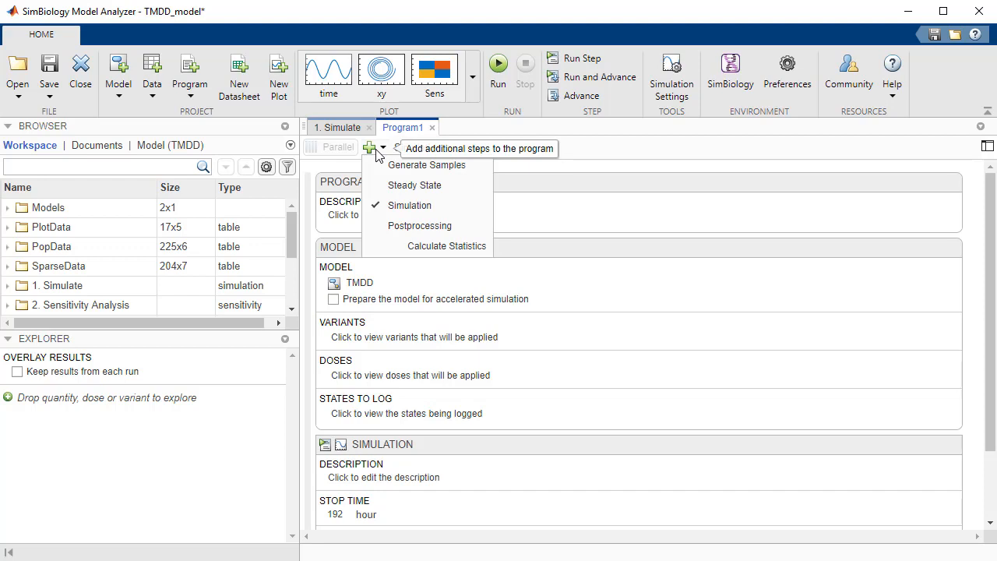
{"action": "left_click", "coordinate": [398, 186]}
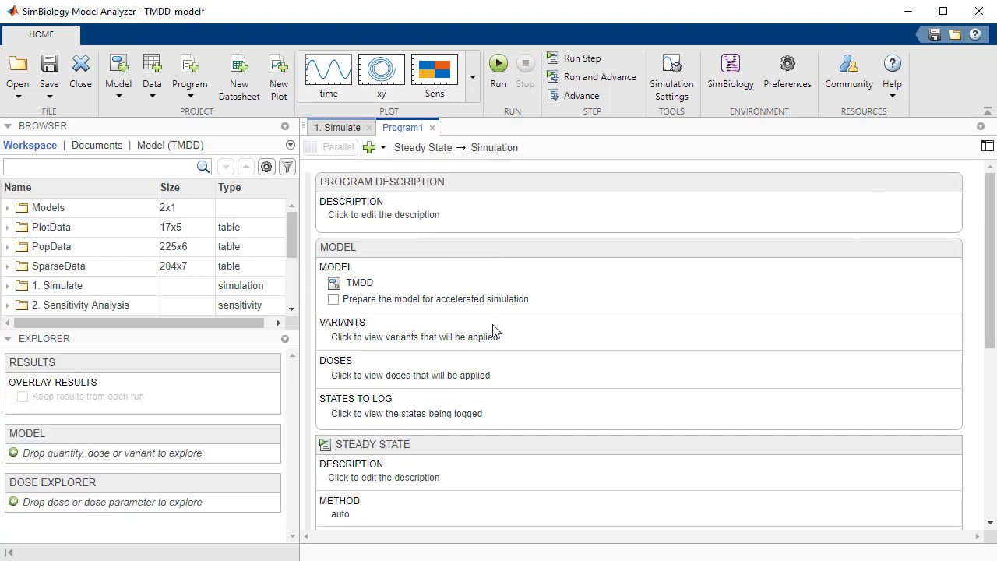
{"action": "scroll", "coordinate": [492, 331], "scroll_direction": "down", "scroll_amount": 3}
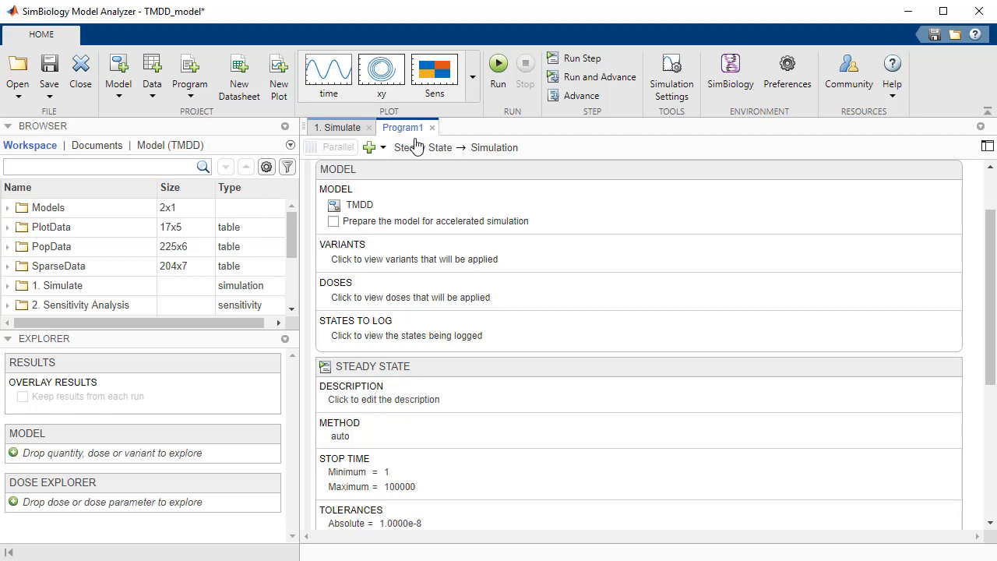
{"action": "left_click", "coordinate": [369, 148]}
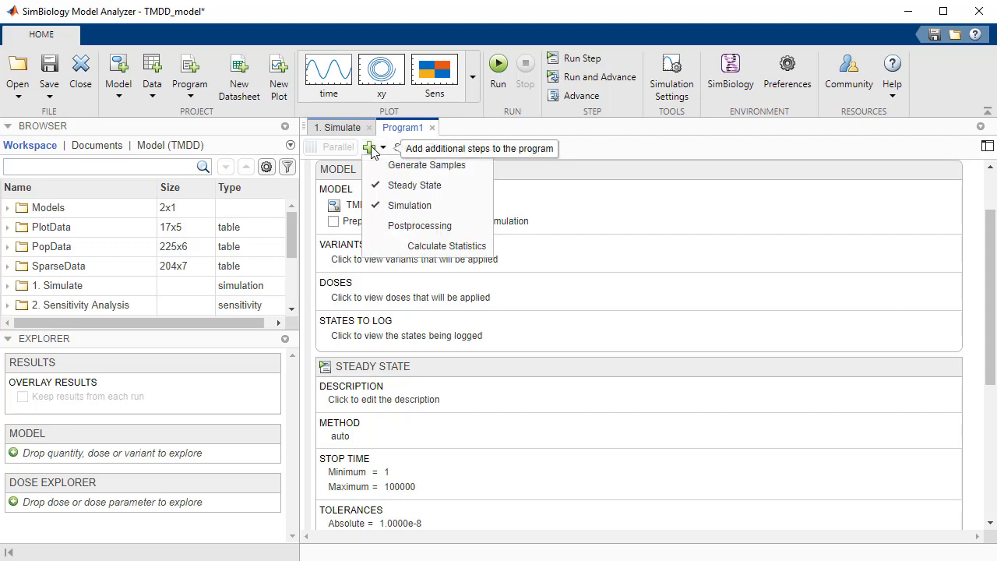
{"action": "left_click", "coordinate": [395, 187]}
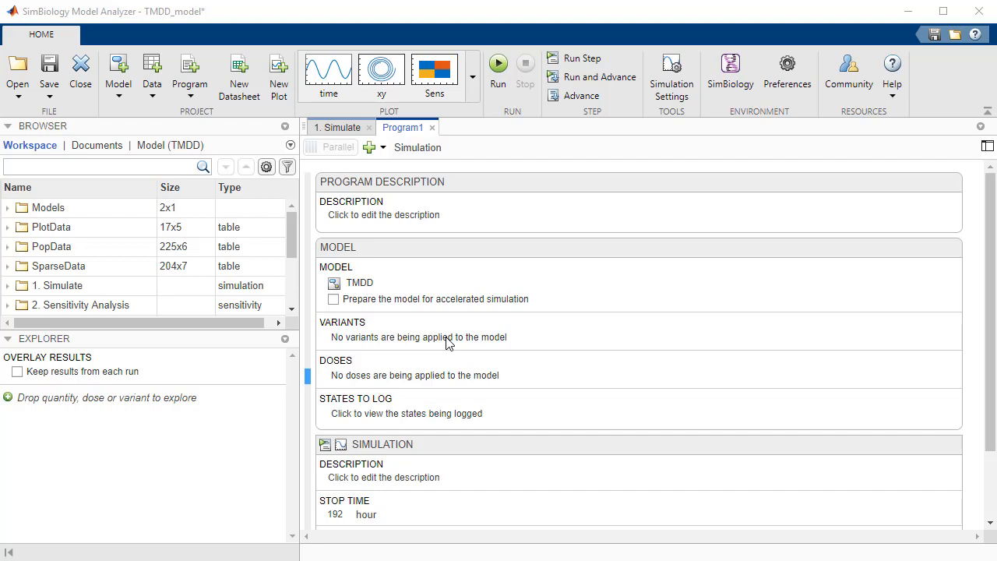
Apply the Simulated variant to the TMDD model in the new program
{"action": "left_click", "coordinate": [353, 328]}
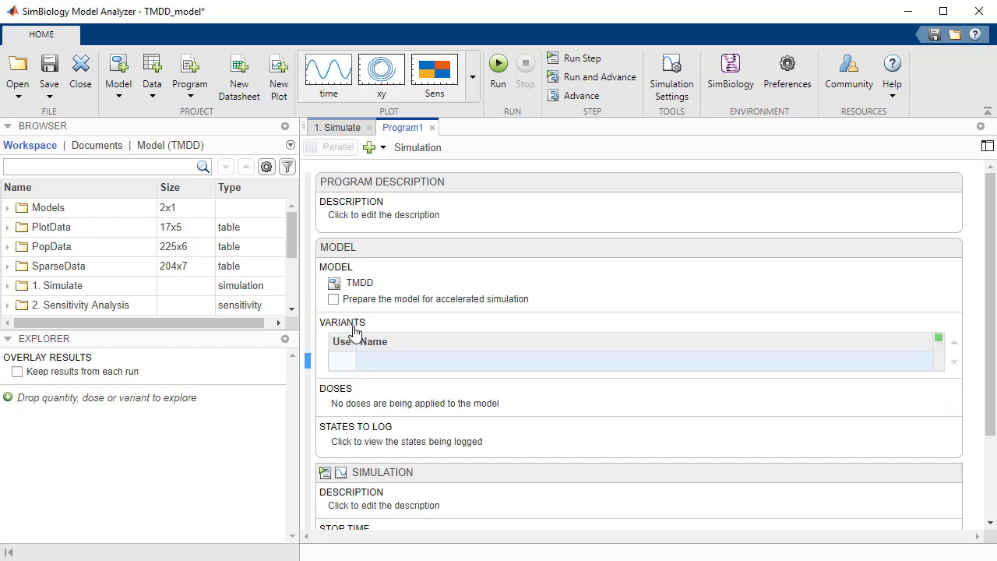
{"action": "left_click", "coordinate": [381, 357]}
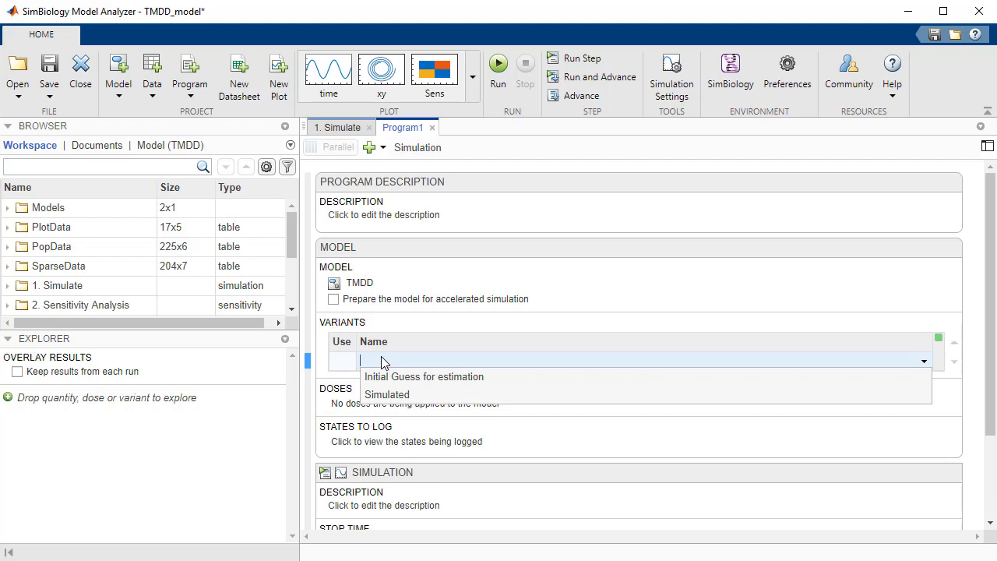
{"action": "type", "text": "Sim"}
{"action": "left_click", "coordinate": [381, 377]}
Apply the Single Dose to the TMDD model in the new program
{"action": "left_click", "coordinate": [367, 424]}
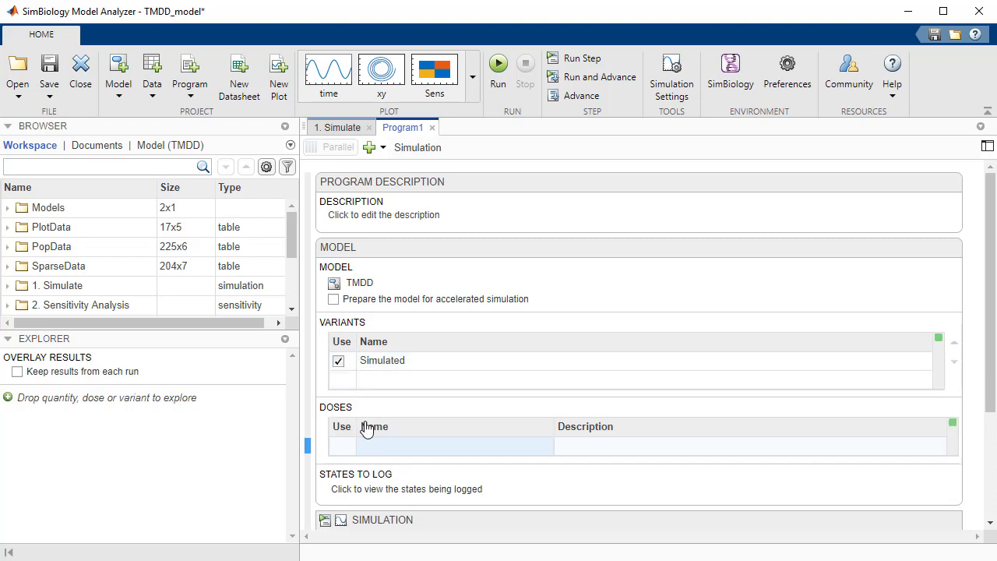
{"action": "left_click", "coordinate": [384, 448]}
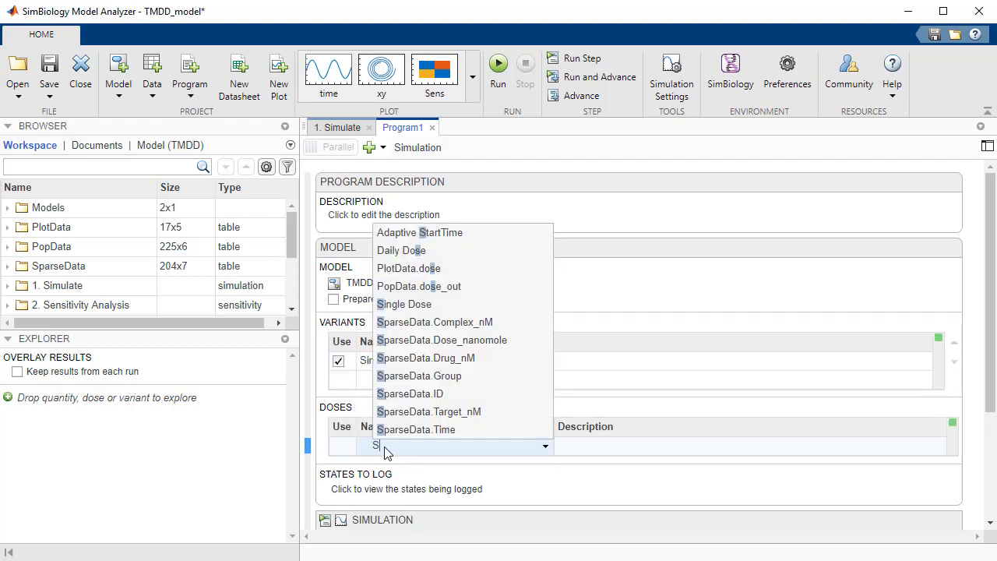
{"action": "type", "text": "Single Dose"}
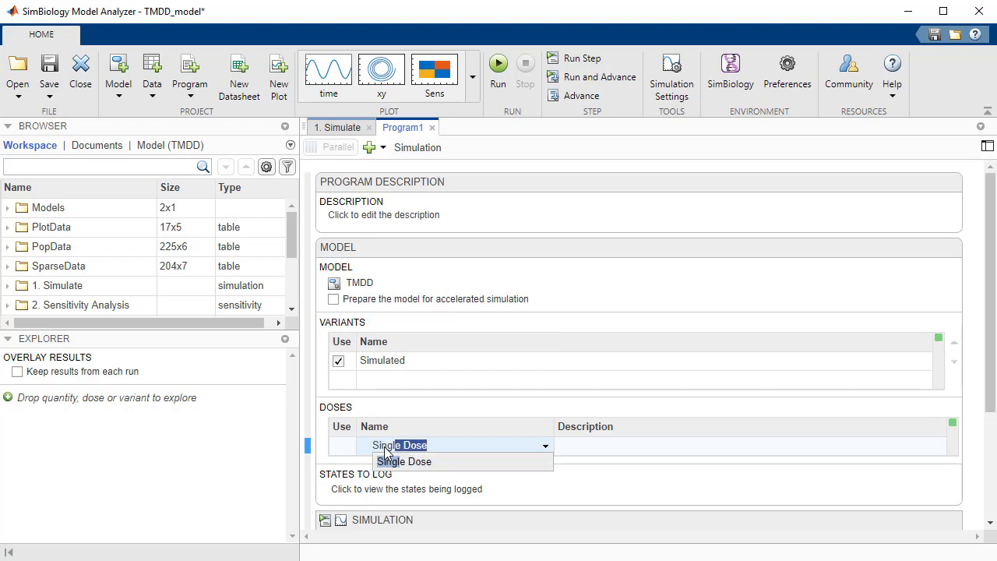
{"action": "key", "text": "Return"}
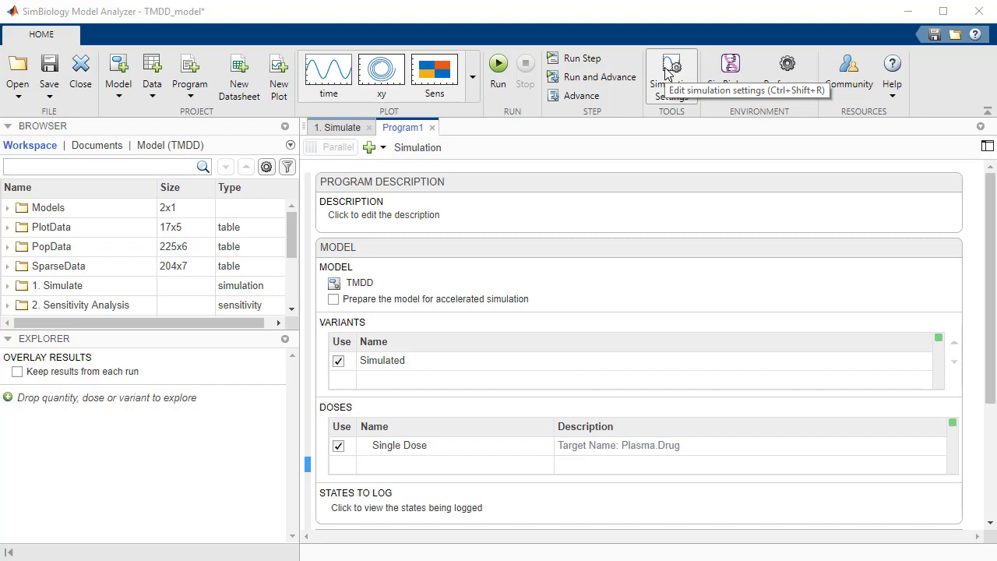
Set the simulation StopTime to 48 in the simulation settings
{"action": "left_click", "coordinate": [665, 70]}
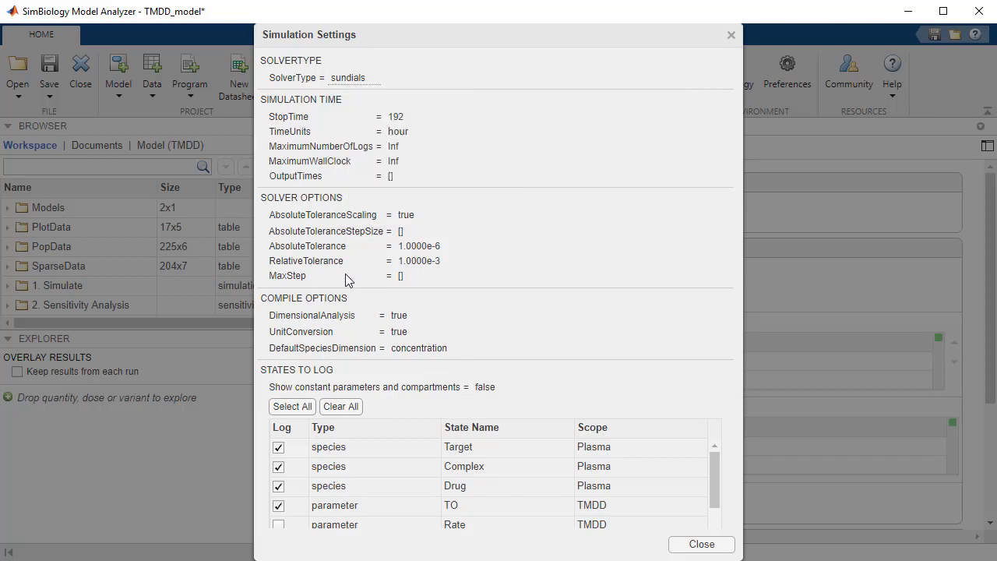
{"action": "left_click", "coordinate": [394, 176]}
{"action": "left_click", "coordinate": [404, 121]}
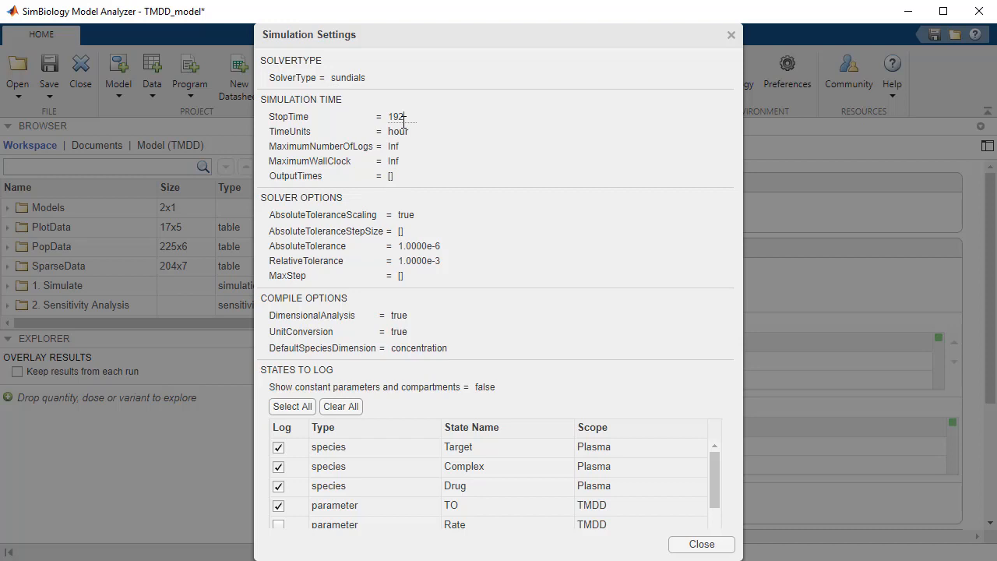
{"action": "left_click", "coordinate": [423, 247]}
{"action": "left_click", "coordinate": [425, 263]}
{"action": "left_click", "coordinate": [401, 115]}
{"action": "type", "text": "48"}
{"action": "left_click", "coordinate": [679, 543]}
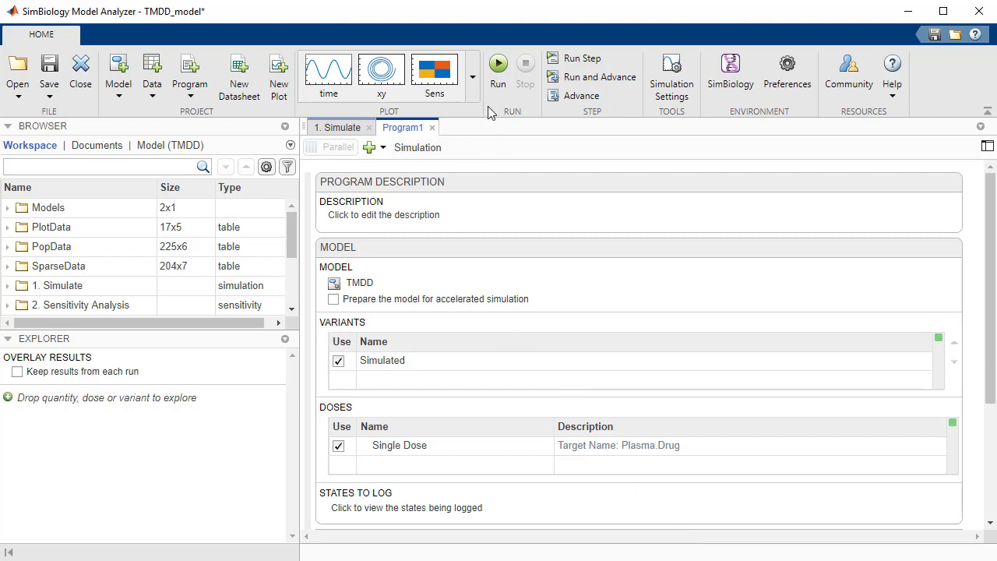
Run the simulation program and hide the TO (dimensionless) response in the resulting time plot
{"action": "left_click", "coordinate": [500, 73]}
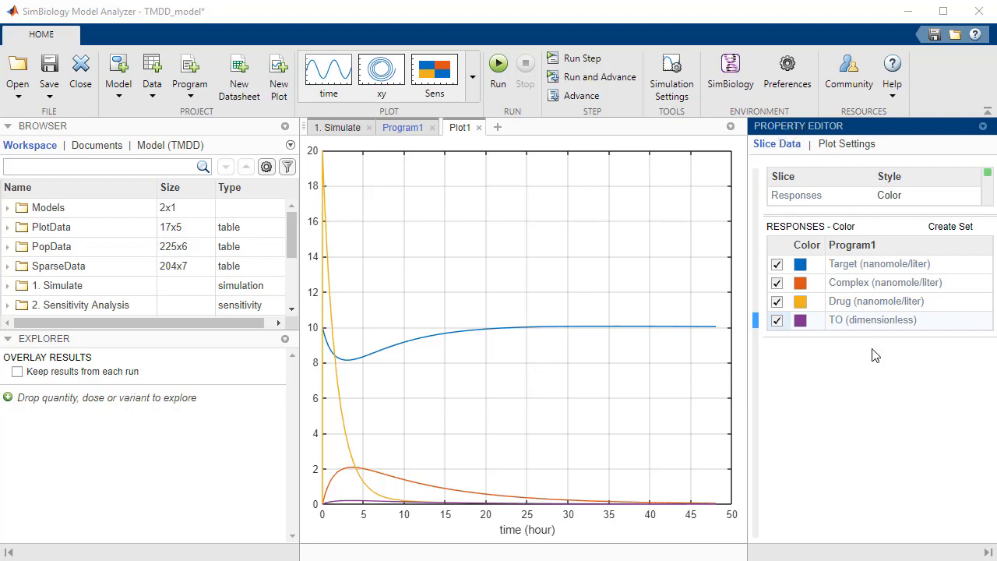
{"action": "left_click", "coordinate": [776, 321]}
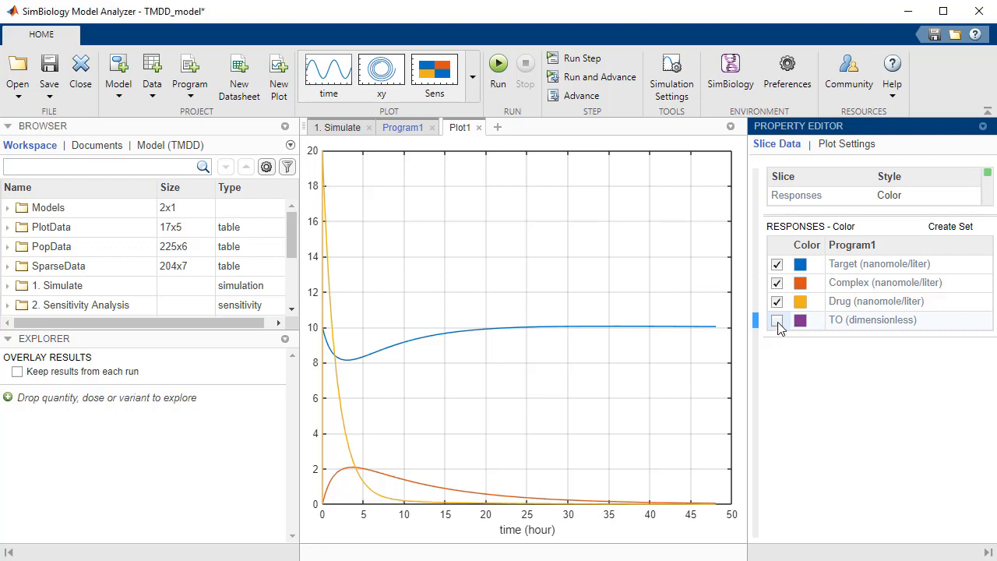
View the time plot on a semilogy scale, and return it to the linear plot scale
{"action": "left_click", "coordinate": [845, 146]}
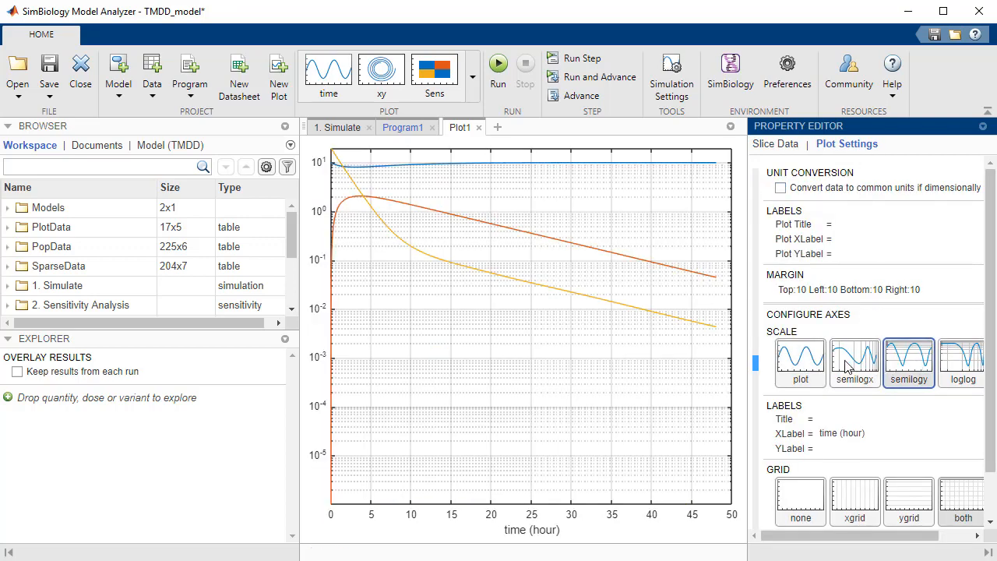
{"action": "left_click", "coordinate": [793, 360]}
{"action": "left_click", "coordinate": [775, 144]}
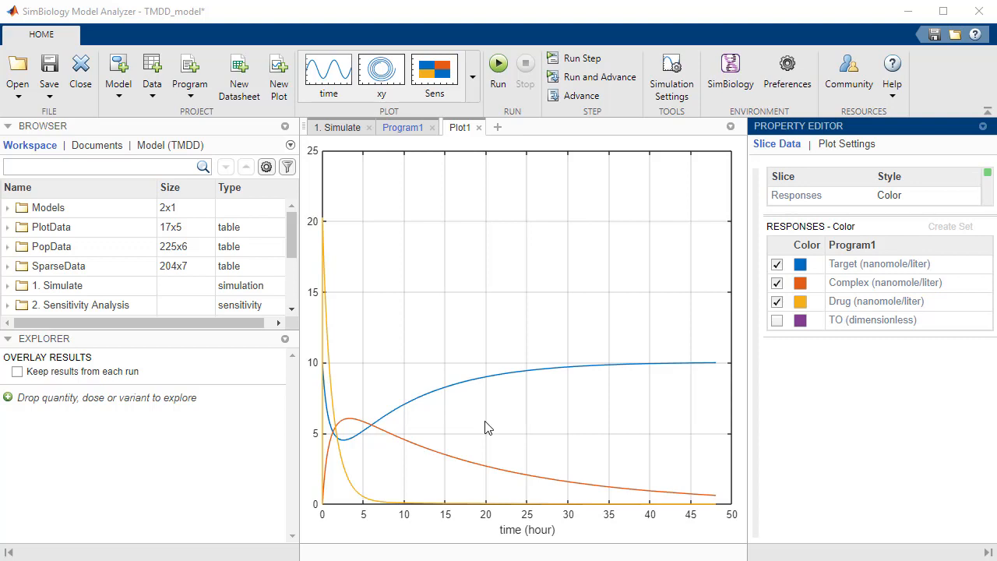
Add the Plasma compartment and the kel parameter from the TMDD model as sliders for exploration
{"action": "left_click", "coordinate": [178, 149]}
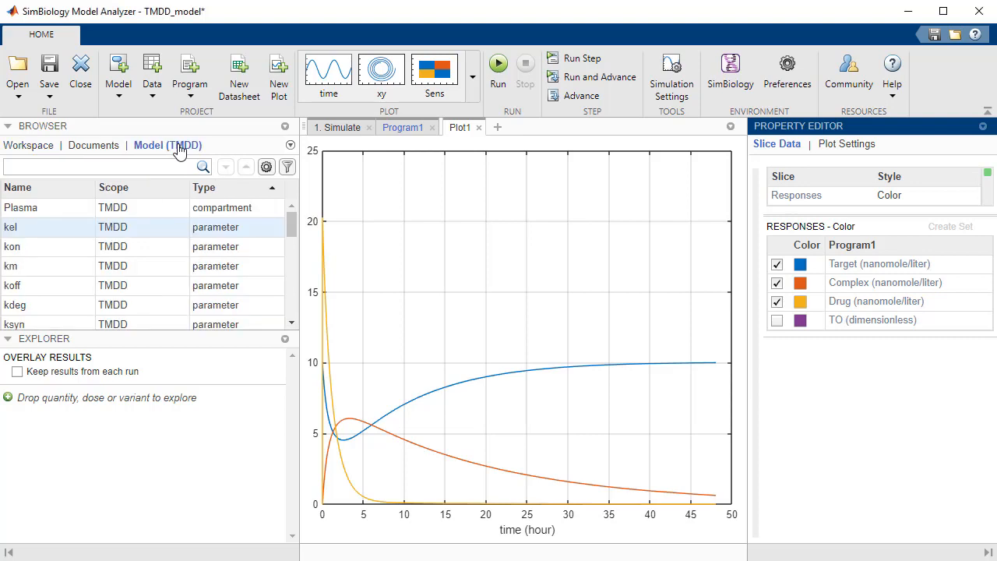
{"action": "left_click", "coordinate": [140, 343]}
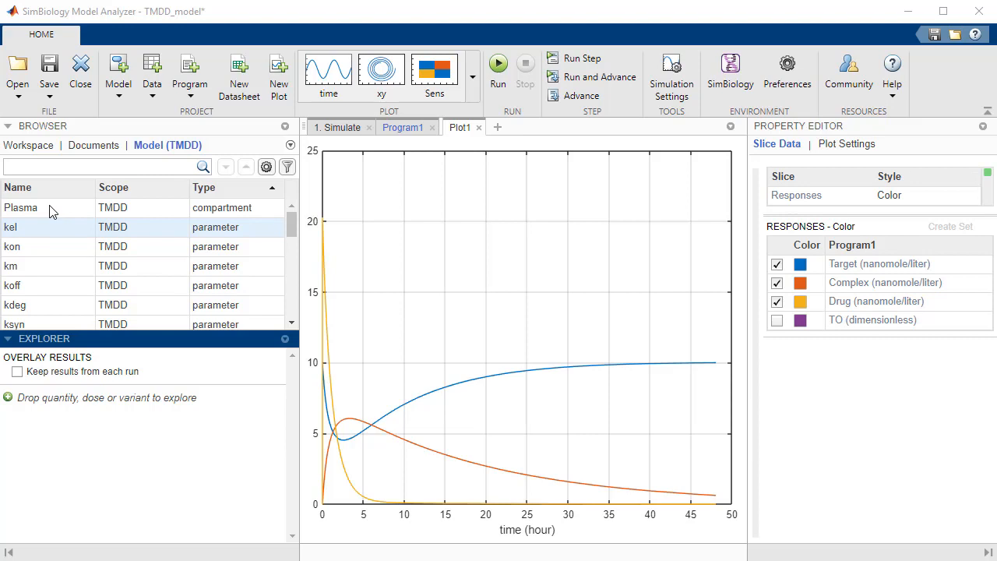
{"action": "left_click_drag", "start_coordinate": [49, 211], "coordinate": [31, 398]}
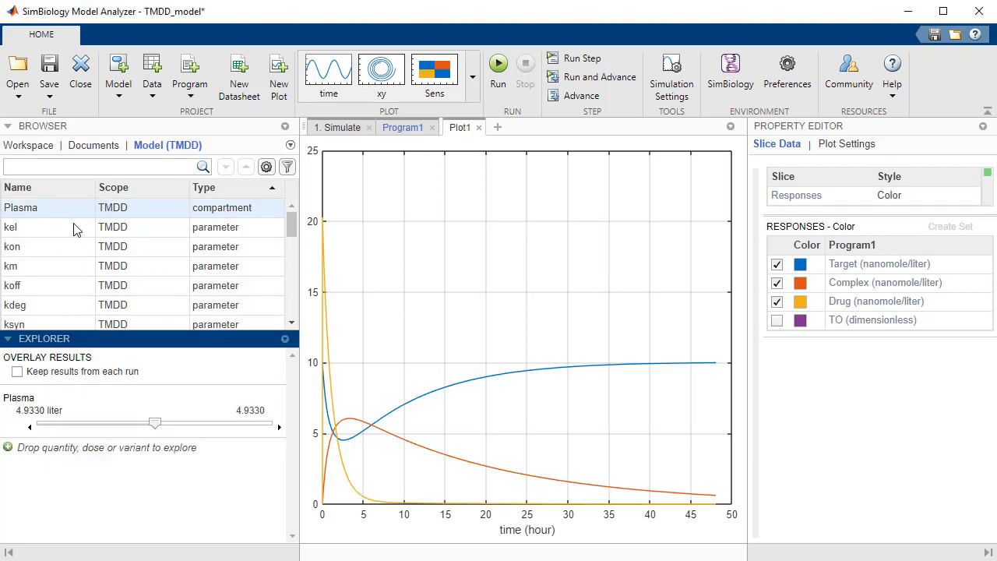
{"action": "left_click_drag", "start_coordinate": [67, 234], "coordinate": [165, 475]}
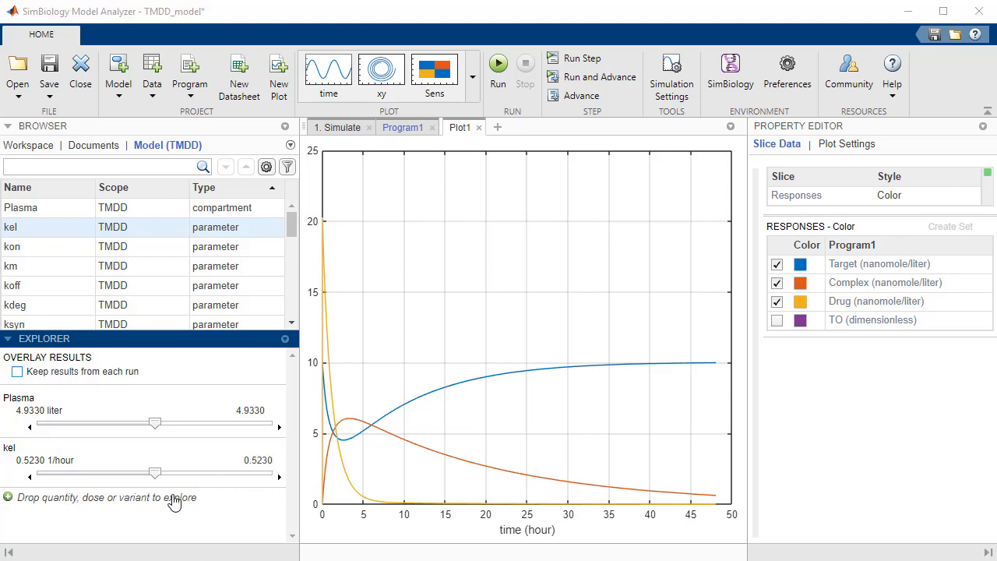
Overlay simulation runs for kel values of 0.5709 and 0.4862 by keeping the results from each run
{"action": "left_click", "coordinate": [205, 474]}
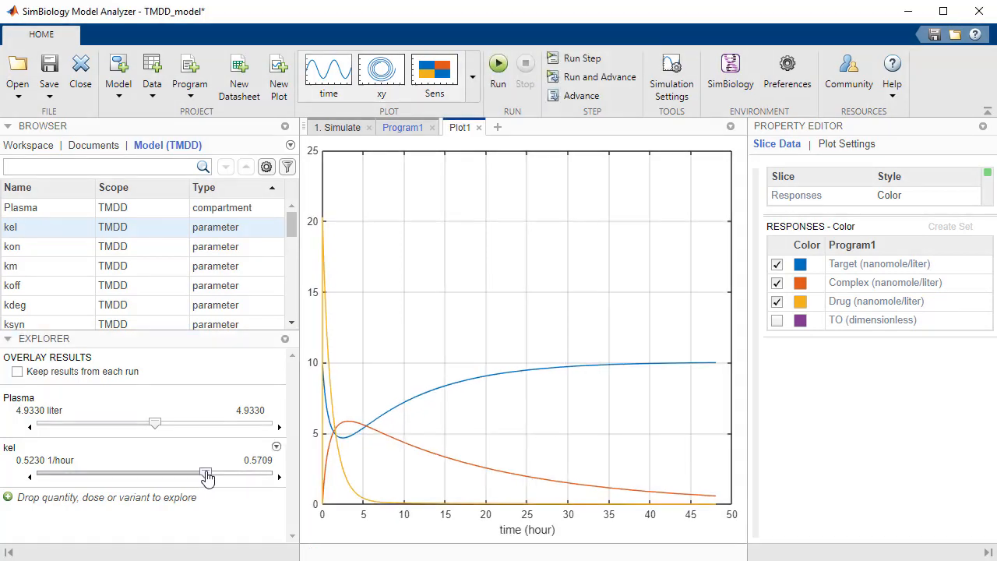
{"action": "left_click", "coordinate": [18, 371]}
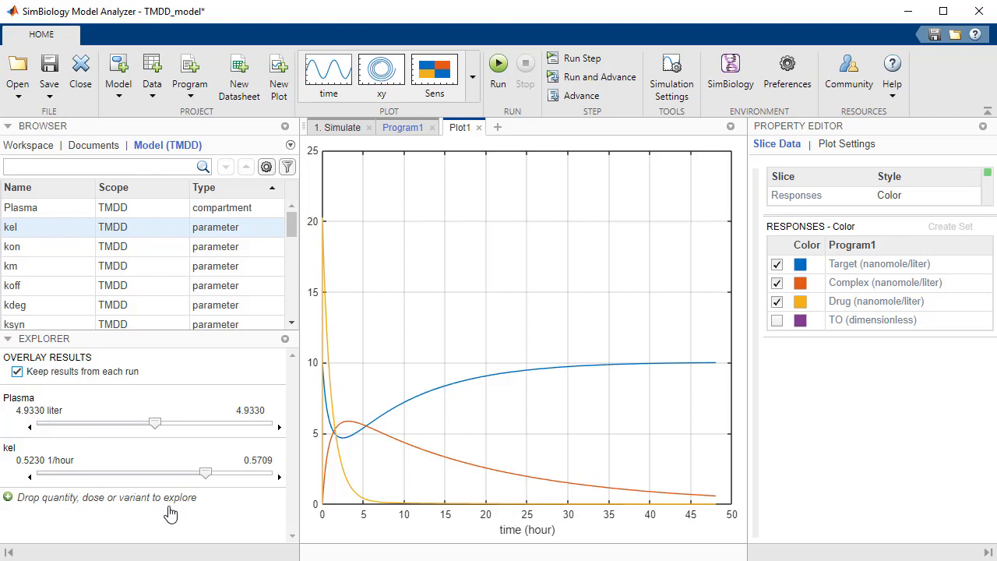
{"action": "left_click", "coordinate": [116, 473]}
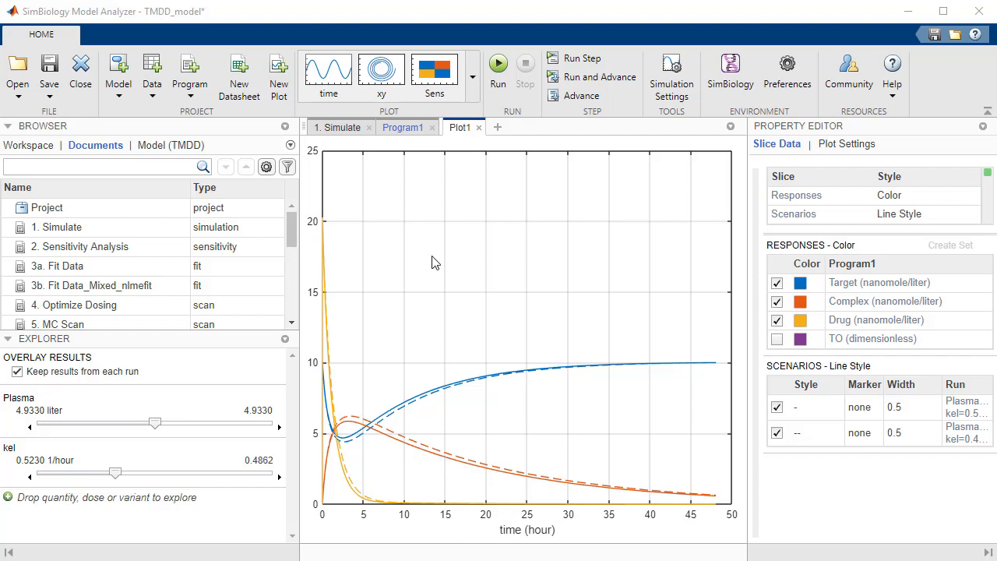
Add a Calculate Statistics postprocessing step to Program1
{"action": "left_click", "coordinate": [404, 132]}
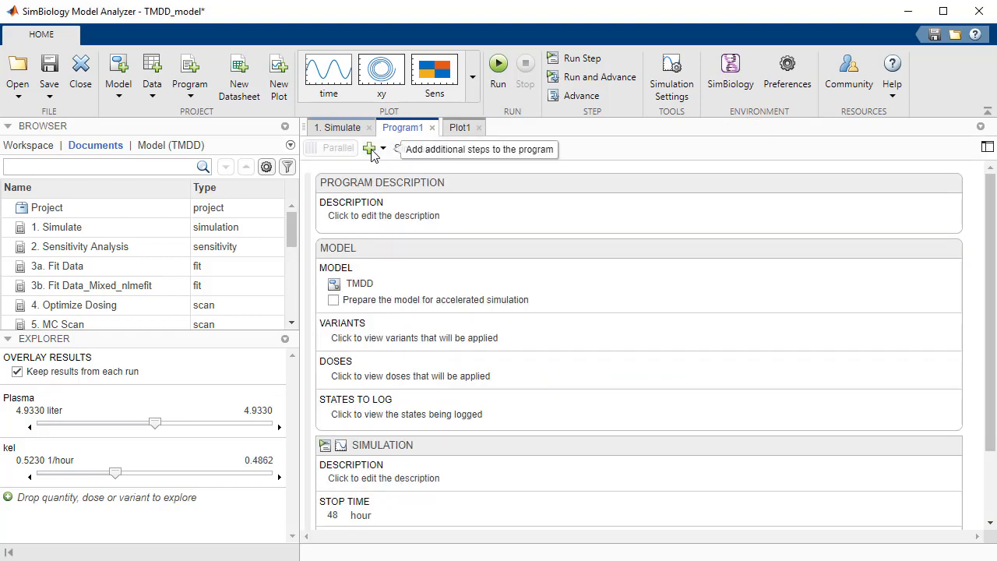
{"action": "left_click", "coordinate": [372, 151]}
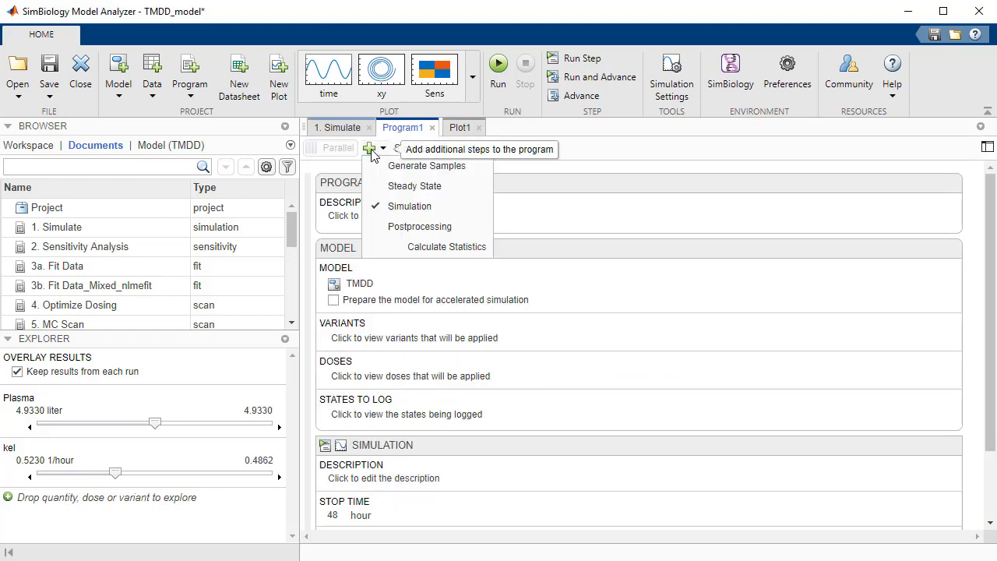
{"action": "left_click", "coordinate": [418, 247]}
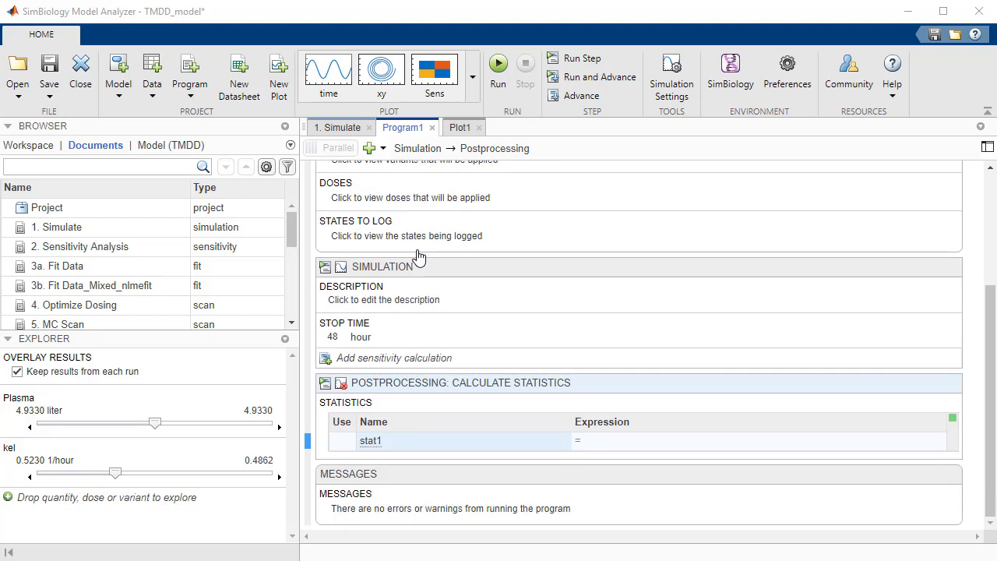
Define a statistic named AUC with the expression trapz(time,Drug)
{"action": "double_click", "coordinate": [390, 447]}
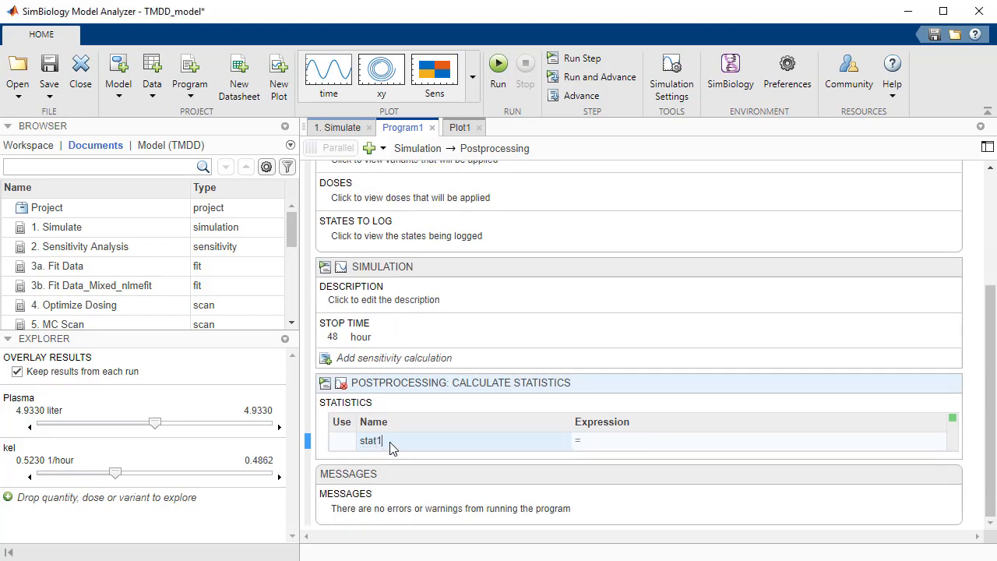
{"action": "key", "text": "BackSpace"}
{"action": "key", "text": "BackSpace"}
{"action": "key", "text": "BackSpace"}
{"action": "key", "text": "BackSpace"}
{"action": "key", "text": "BackSpace"}
{"action": "type", "text": "AUC"}
{"action": "key", "text": "Tab"}
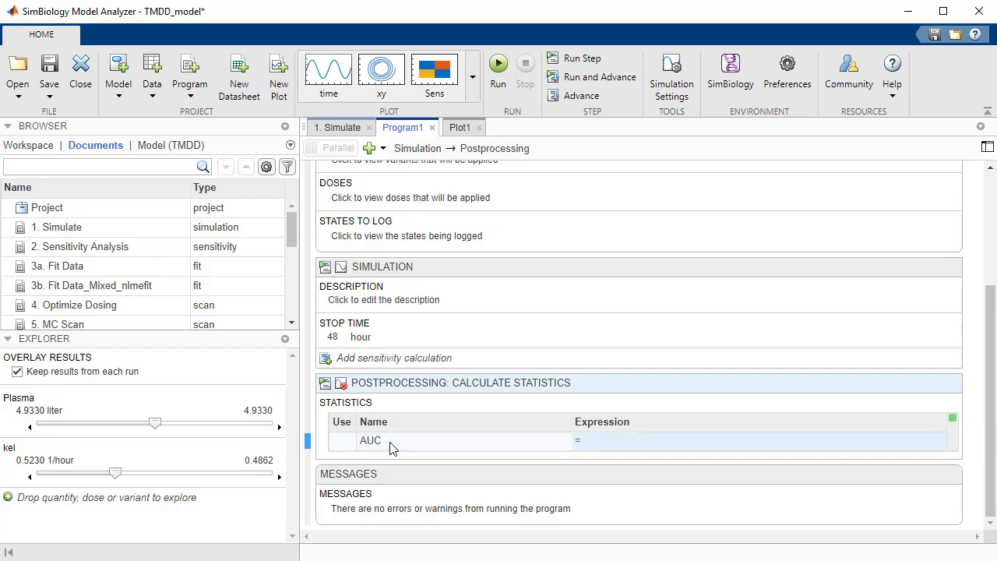
{"action": "type", "text": "trapz(time,Drug)"}
{"action": "key", "text": "Return"}
Define a second statistic named Cmax with the expression max(Drug)
{"action": "left_click", "coordinate": [437, 468]}
{"action": "key", "text": "BackSpace"}
{"action": "key", "text": "BackSpace"}
{"action": "key", "text": "BackSpace"}
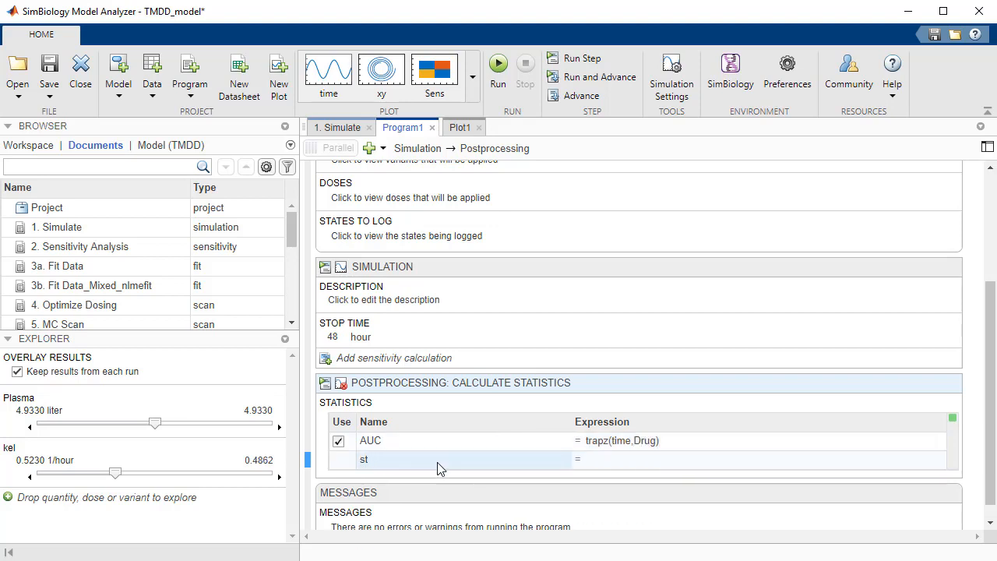
{"action": "key", "text": "BackSpace"}
{"action": "key", "text": "BackSpace"}
{"action": "type", "text": "Cmax"}
{"action": "key", "text": "Tab"}
{"action": "type", "text": "max(Drug)"}
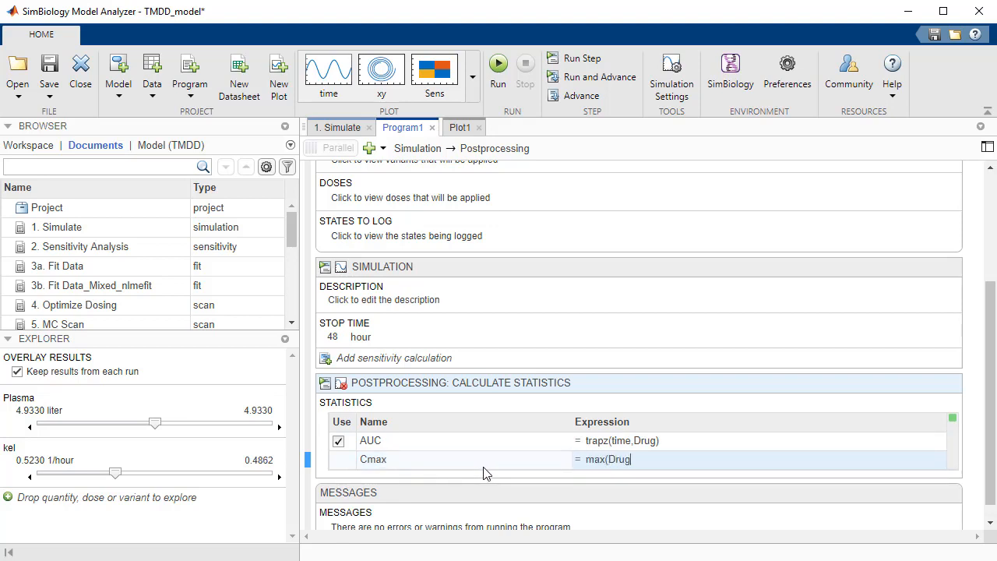
{"action": "key", "text": "Return"}
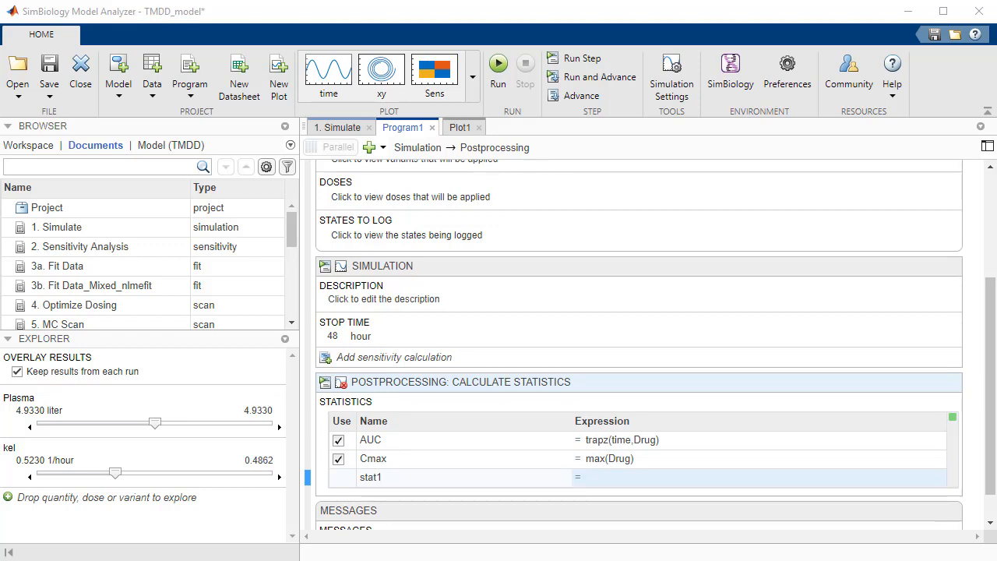
Turn off keeping results from each run, and run only the Calculate Statistics step
{"action": "left_click", "coordinate": [17, 372]}
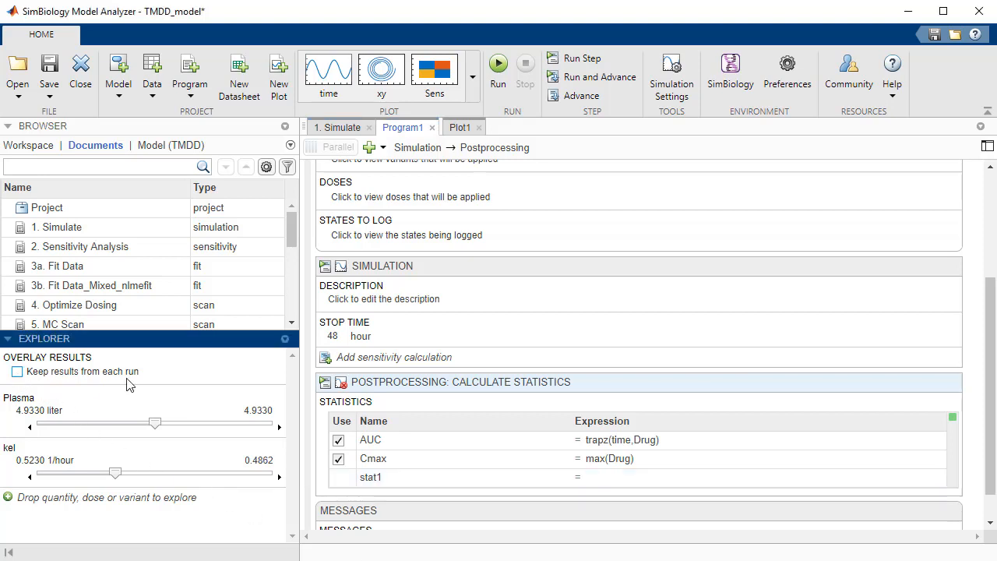
{"action": "left_click", "coordinate": [325, 383]}
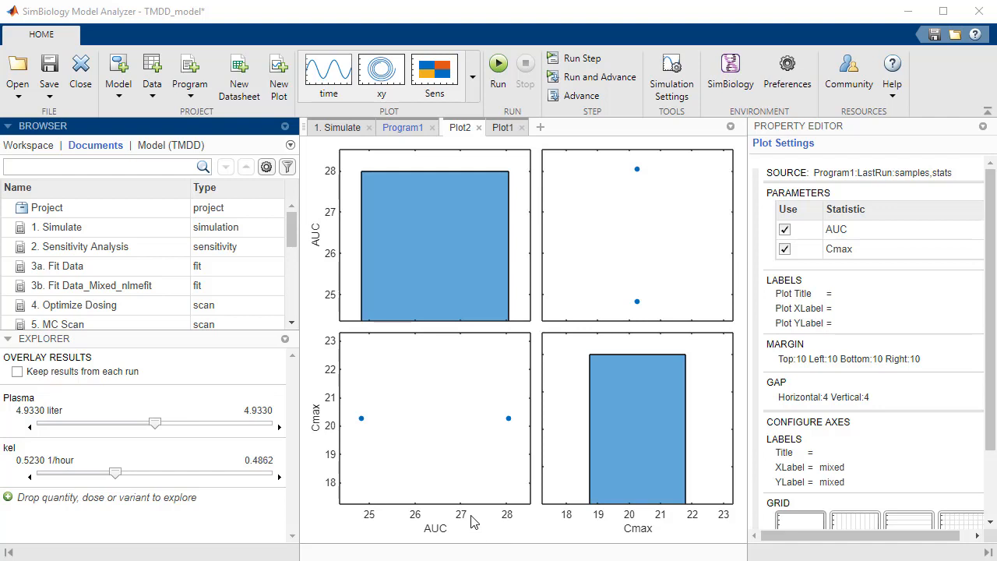
Create a new datasheet showing the stats table from Program1's last run
{"action": "left_click", "coordinate": [243, 72]}
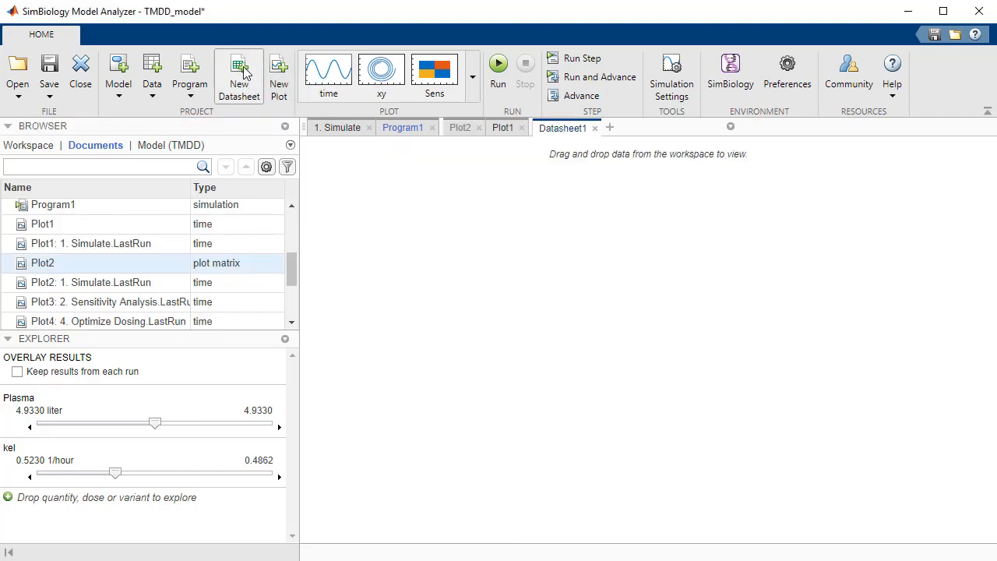
{"action": "left_click", "coordinate": [33, 147]}
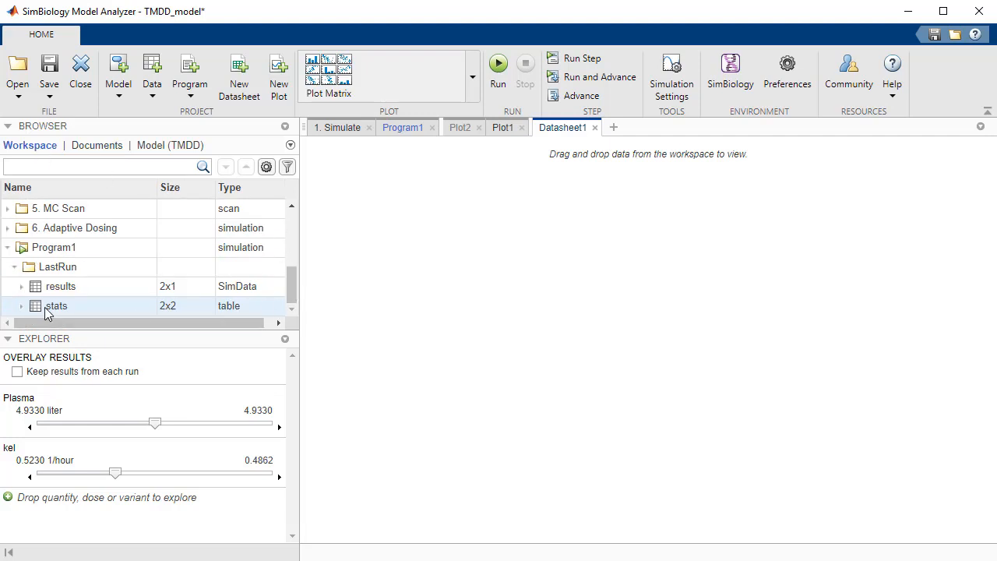
{"action": "left_click_drag", "start_coordinate": [45, 311], "coordinate": [421, 288]}
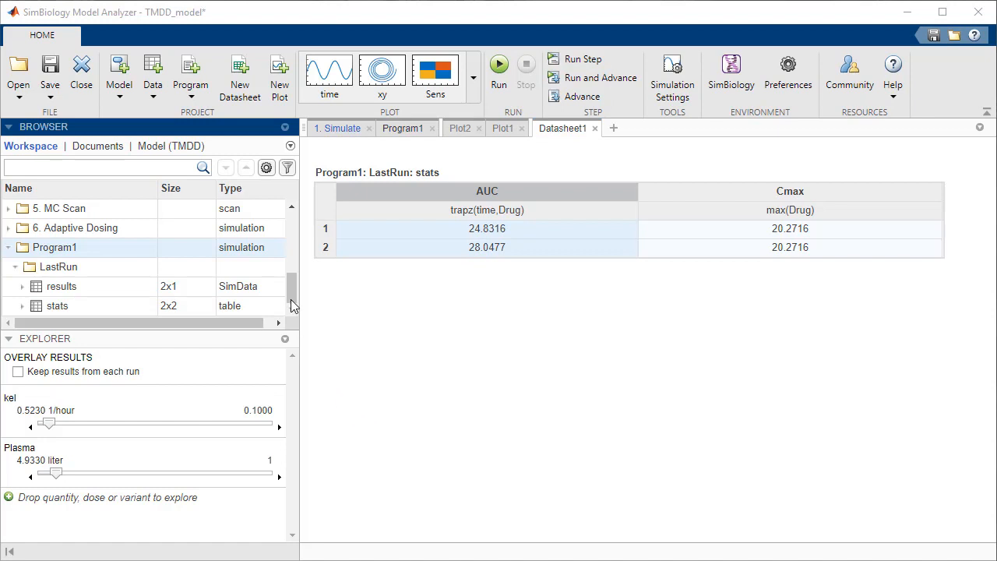
Export the TMDD model to the MATLAB workspace as variable m1, with overwriting of an existing variable allowed
{"action": "left_click_drag", "start_coordinate": [291, 289], "coordinate": [291, 226]}
{"action": "left_click", "coordinate": [62, 226]}
{"action": "right_click", "coordinate": [61, 226]}
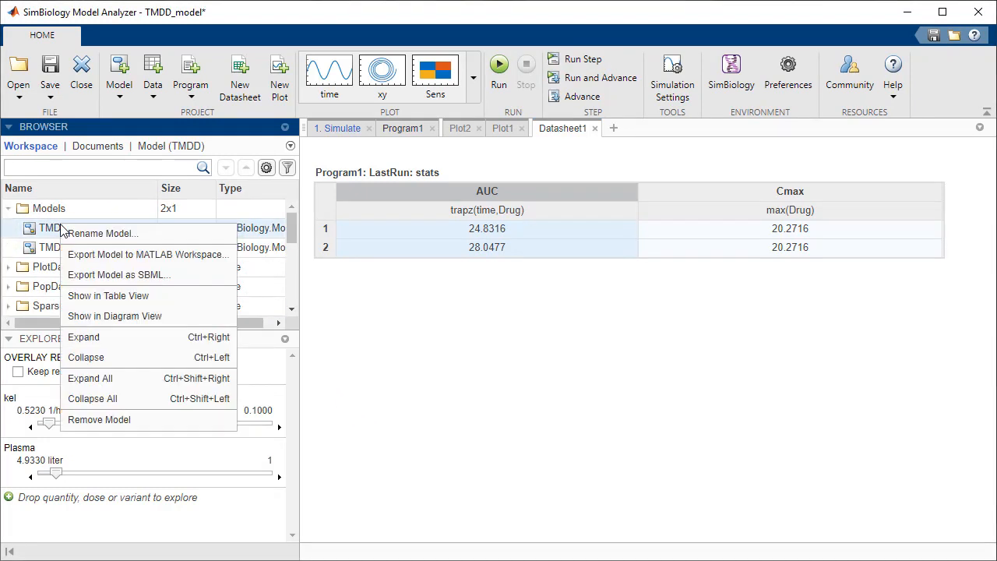
{"action": "left_click", "coordinate": [89, 257]}
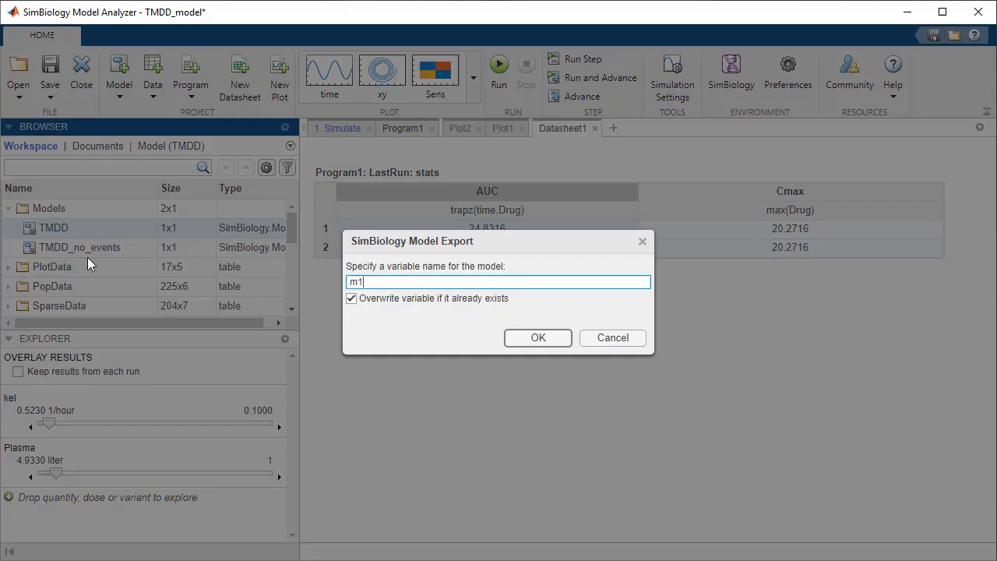
{"action": "left_click", "coordinate": [537, 337]}
View the code of Program1 in the MATLAB editor and highlight the sbiosimulate function in its simulation section
{"action": "left_click_drag", "start_coordinate": [292, 226], "coordinate": [306, 300]}
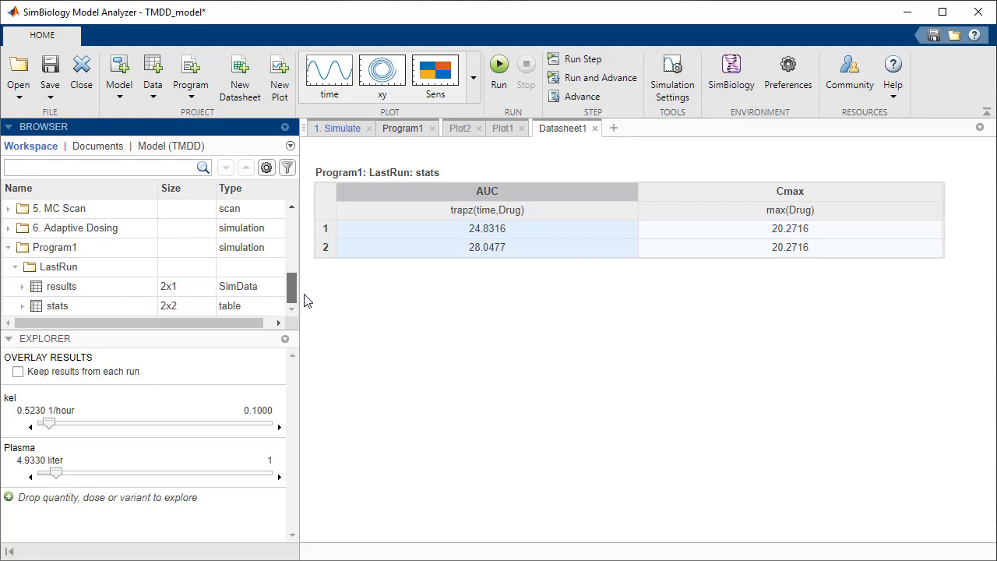
{"action": "right_click", "coordinate": [60, 247]}
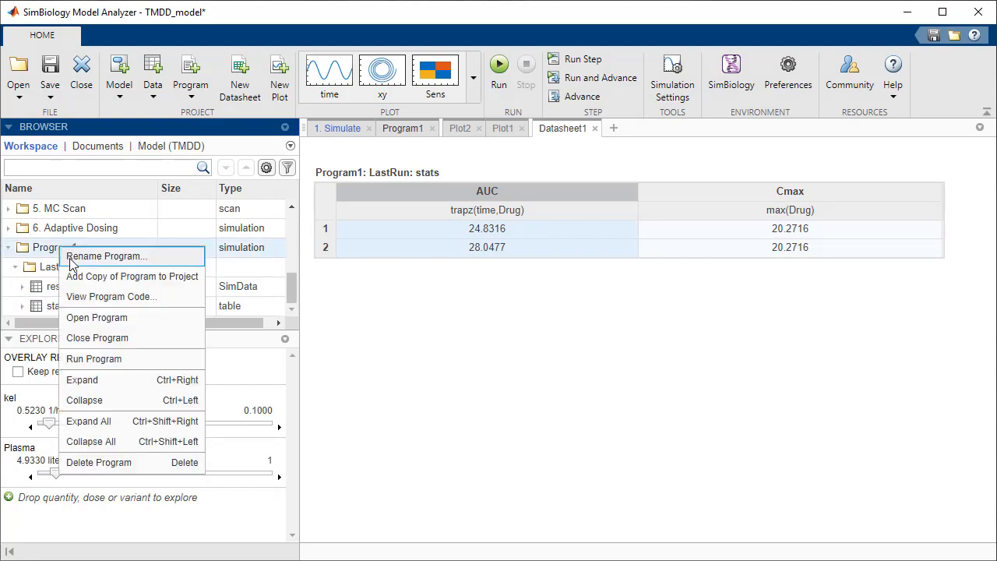
{"action": "left_click", "coordinate": [117, 296]}
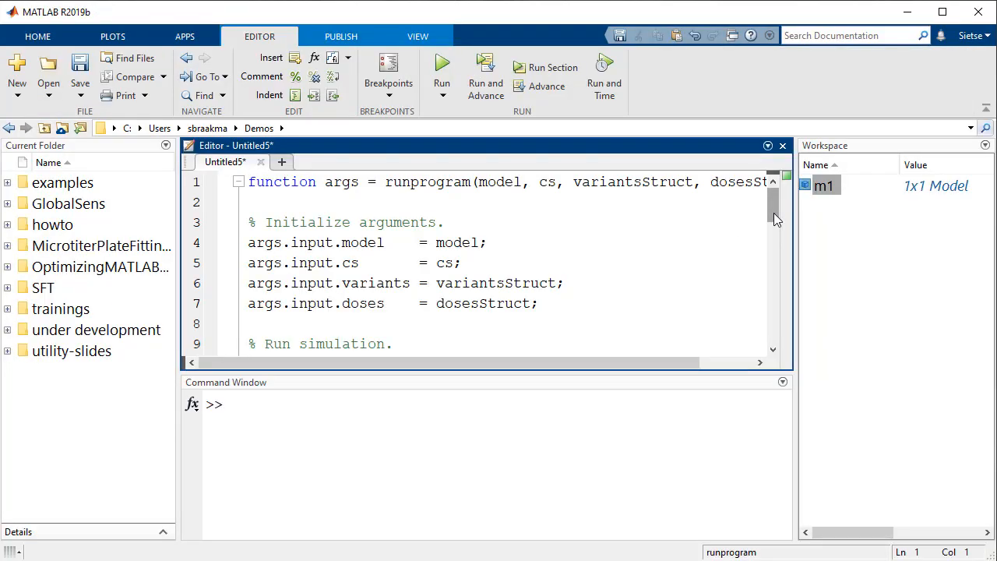
{"action": "left_click_drag", "start_coordinate": [773, 212], "coordinate": [788, 286]}
{"action": "double_click", "coordinate": [361, 326]}
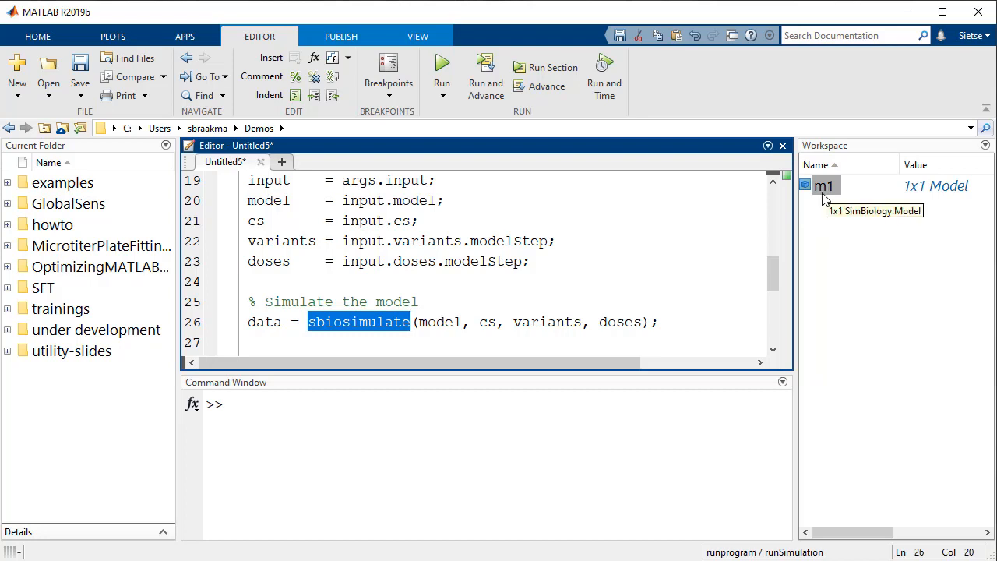
Store the model's configuration set as cs = getconfigset(m1) and its dose as dose = m1.Dose() in the MATLAB workspace
{"action": "left_click", "coordinate": [295, 406]}
{"action": "type", "text": "cs"}
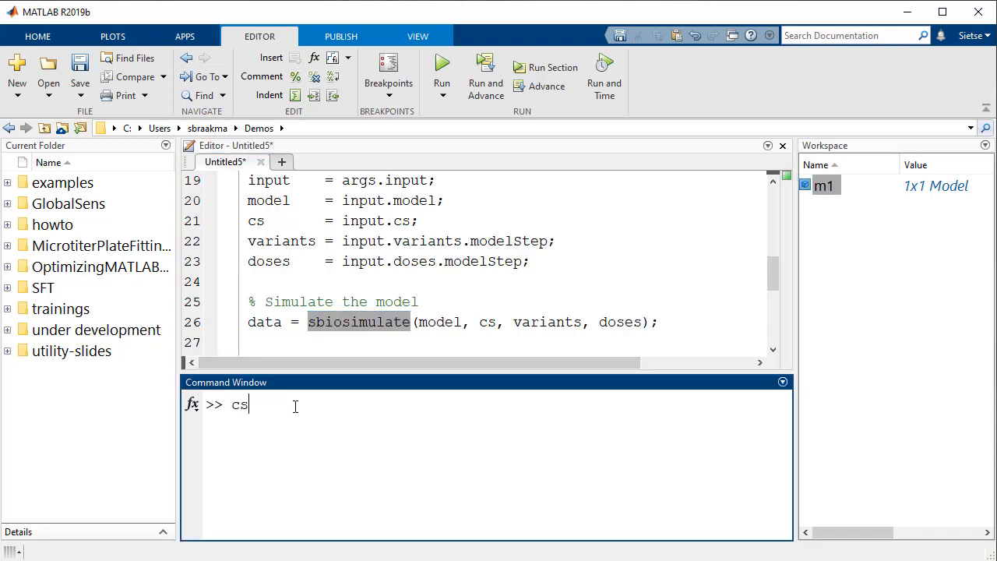
{"action": "type", "text": " = getconfigset(m1)"}
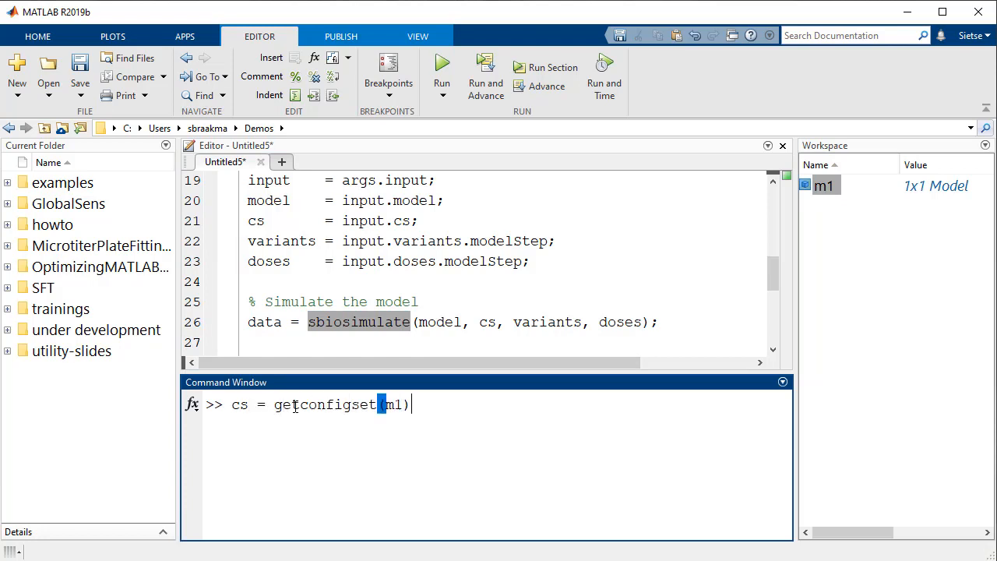
{"action": "key", "text": "Return"}
{"action": "type", "text": "dose"}
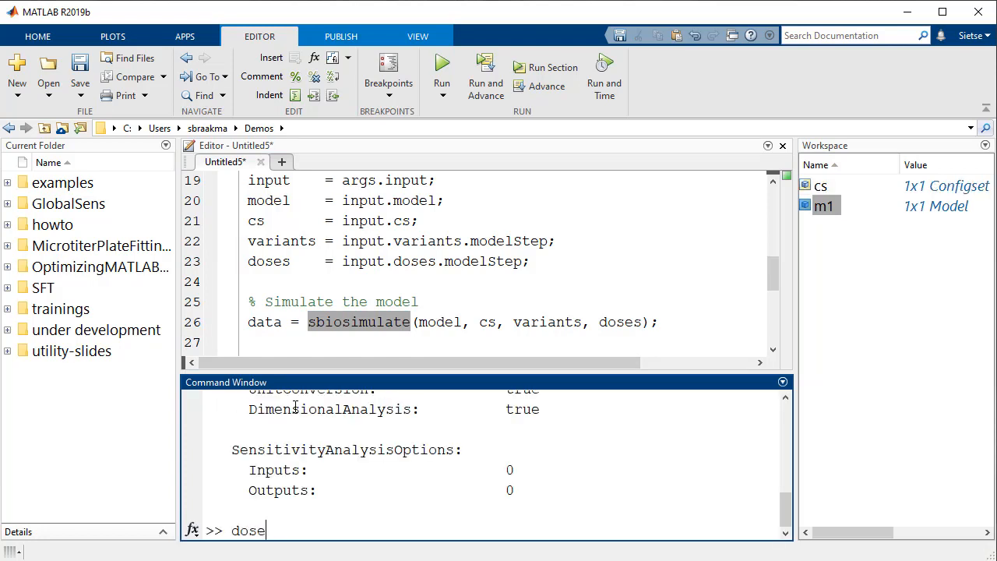
{"action": "type", "text": " = m1.Dose()"}
{"action": "key", "text": "Return"}
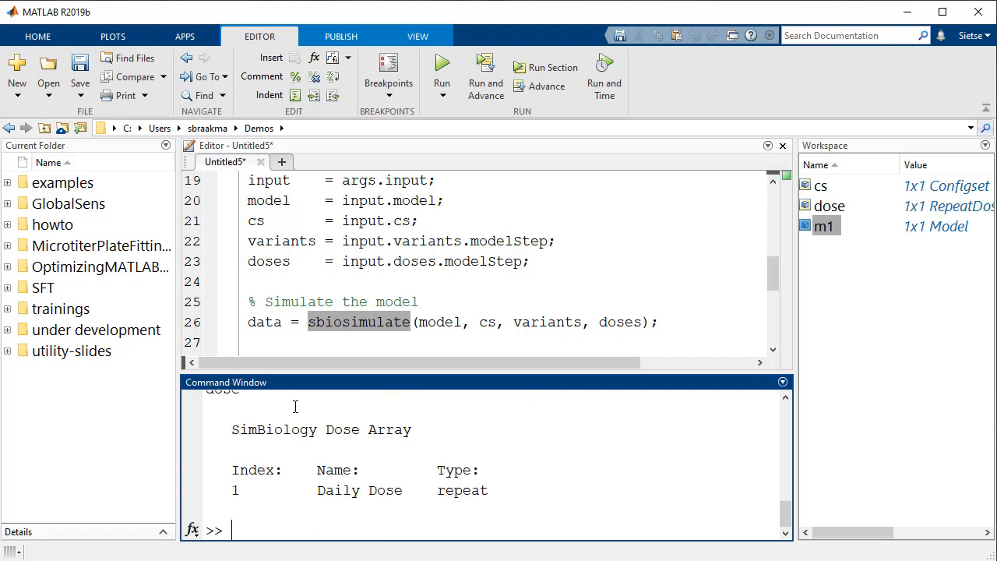
Simulate the exported model from the command line with data = sbiosimulate(m1,cs,dose)
{"action": "type", "text": "data = sbiosimulate(m1,"}
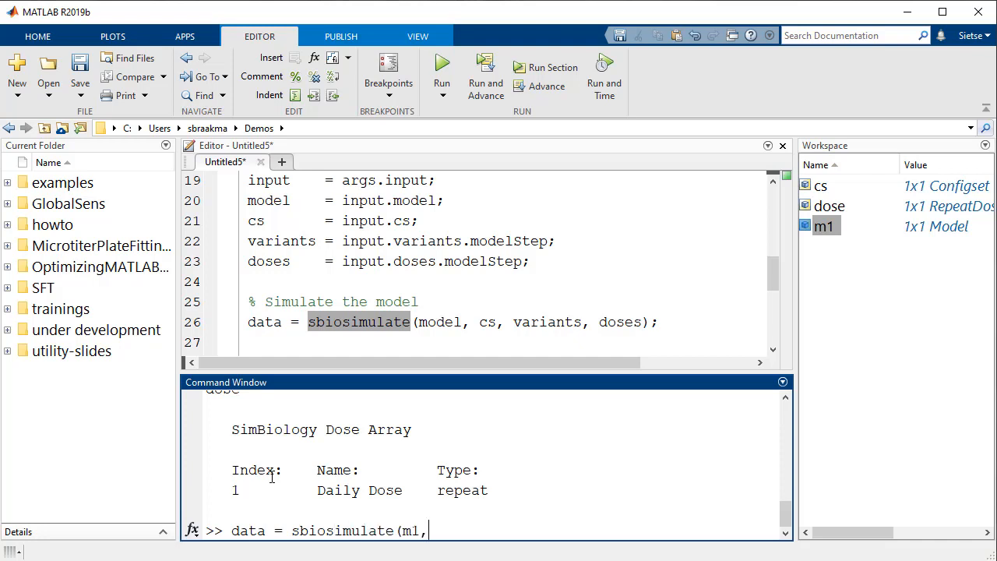
{"action": "type", "text": "cs,dose)"}
{"action": "key", "text": "Return"}
Plot the simulation results with sbioplot(data)
{"action": "type", "text": "sbio"}
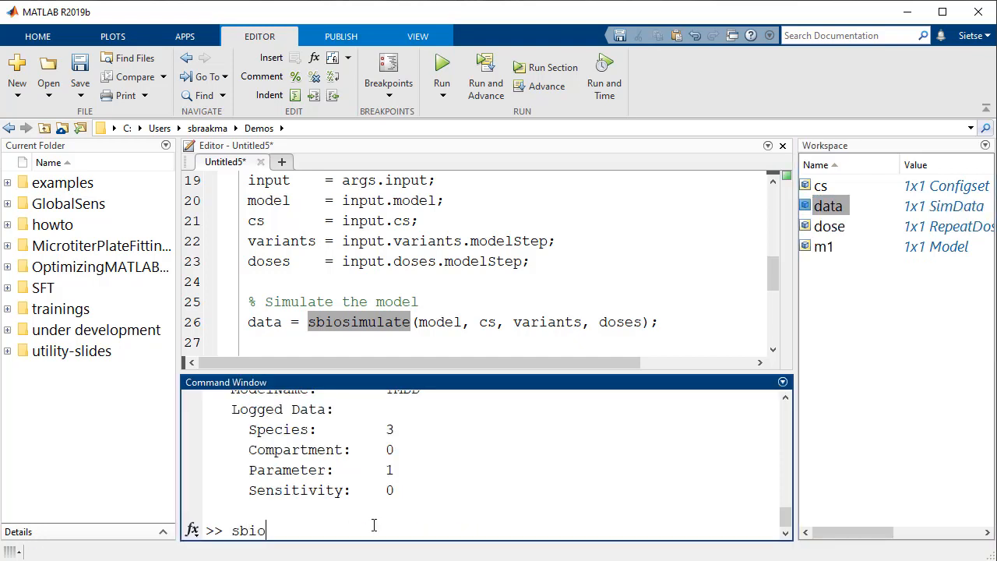
{"action": "type", "text": "plot(data)"}
{"action": "key", "text": "Return"}
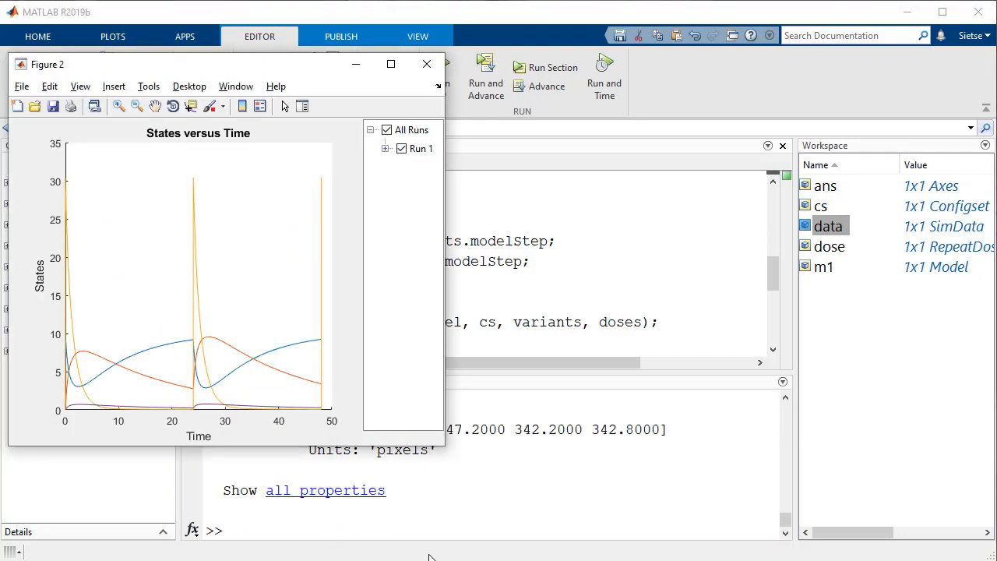